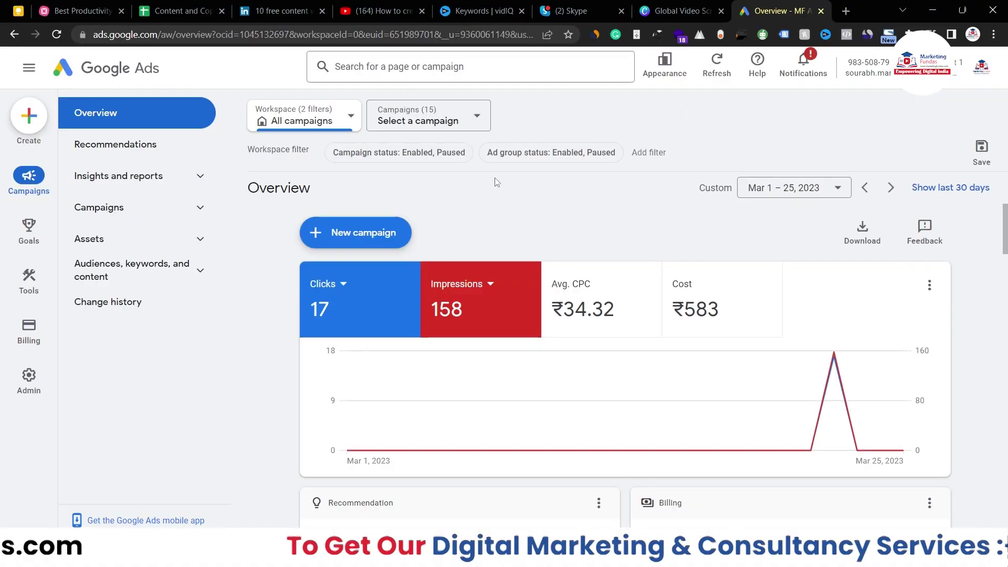
Start a new campaign without a goal's guidance
{"action": "scroll", "coordinate": [561, 291], "scroll_direction": "down", "scroll_amount": 3}
{"action": "scroll", "coordinate": [562, 290], "scroll_direction": "up", "scroll_amount": 3}
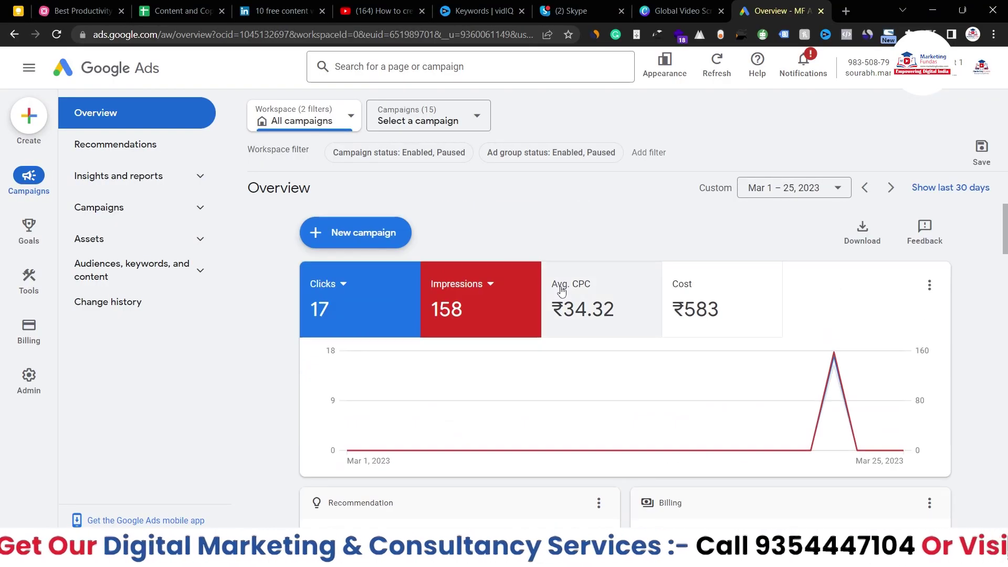
{"action": "scroll", "coordinate": [562, 291], "scroll_direction": "down", "scroll_amount": 3}
{"action": "scroll", "coordinate": [561, 290], "scroll_direction": "up", "scroll_amount": 3}
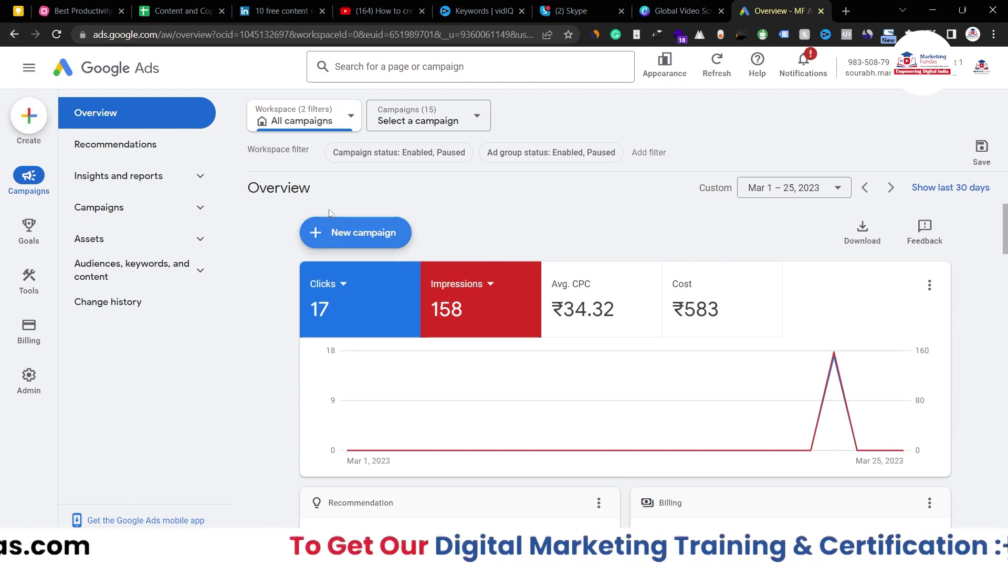
{"action": "left_click", "coordinate": [369, 241]}
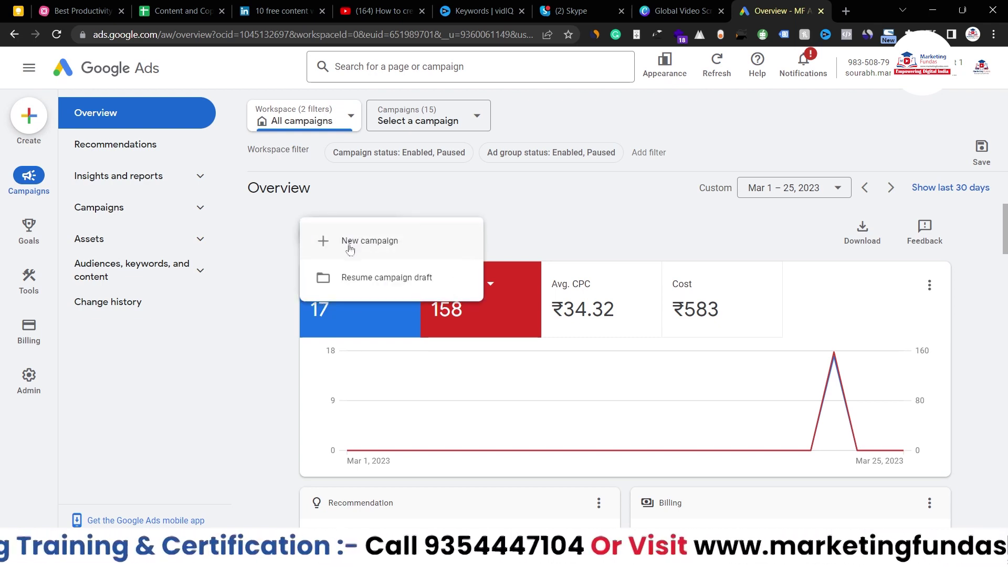
{"action": "left_click", "coordinate": [360, 241]}
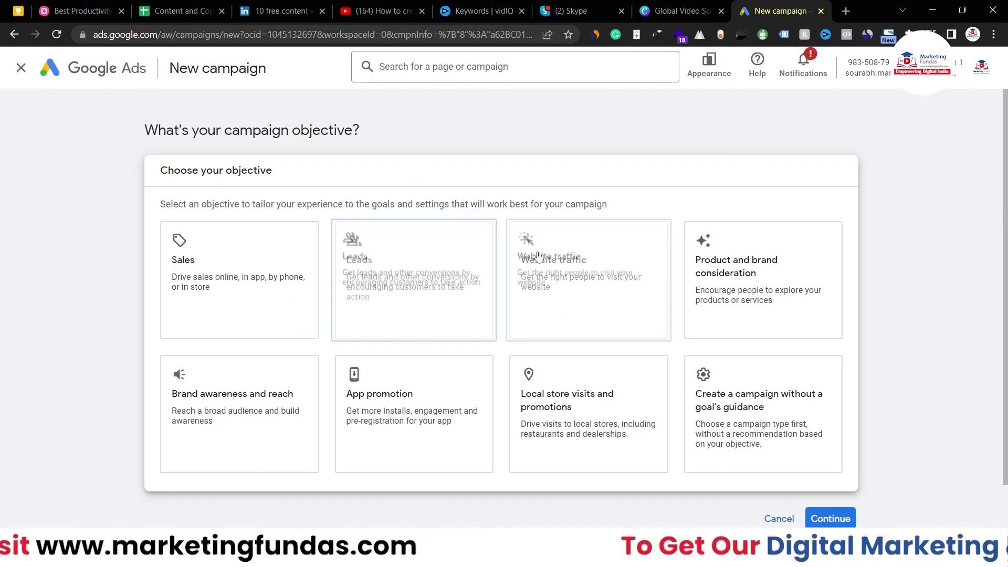
{"action": "scroll", "coordinate": [909, 314], "scroll_direction": "down", "scroll_amount": 1}
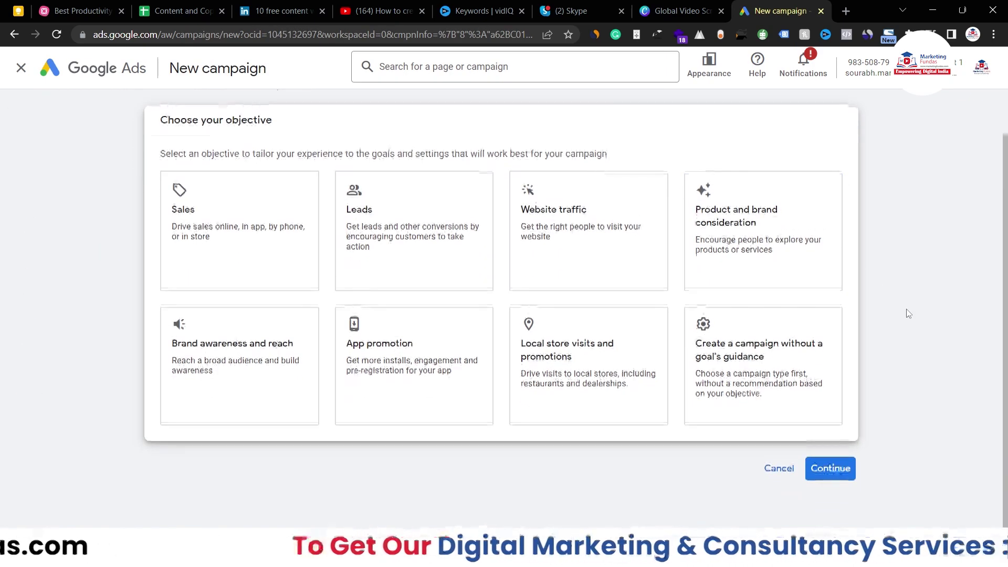
{"action": "left_click", "coordinate": [725, 357]}
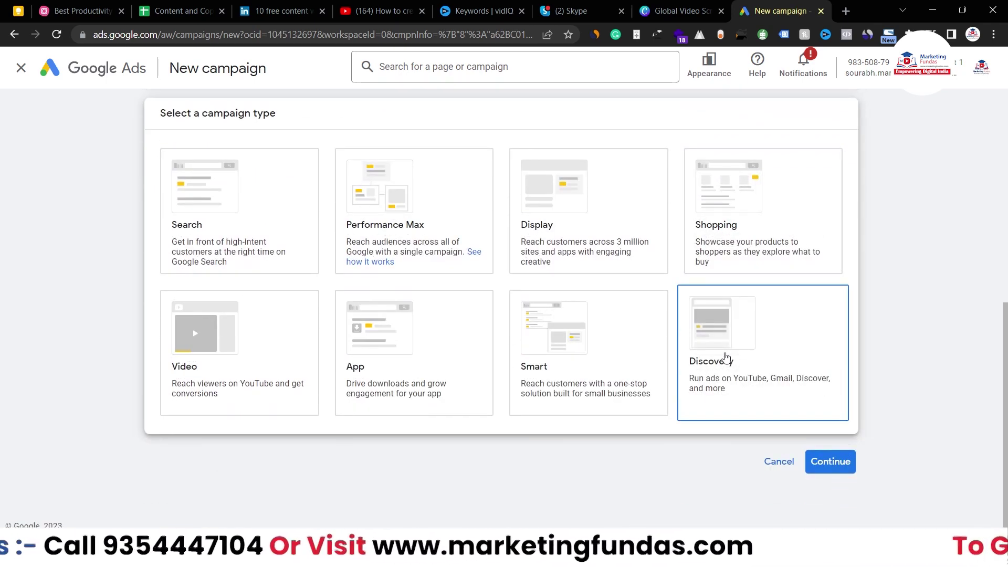
Choose Display as the campaign type
{"action": "scroll", "coordinate": [945, 319], "scroll_direction": "up", "scroll_amount": 8}
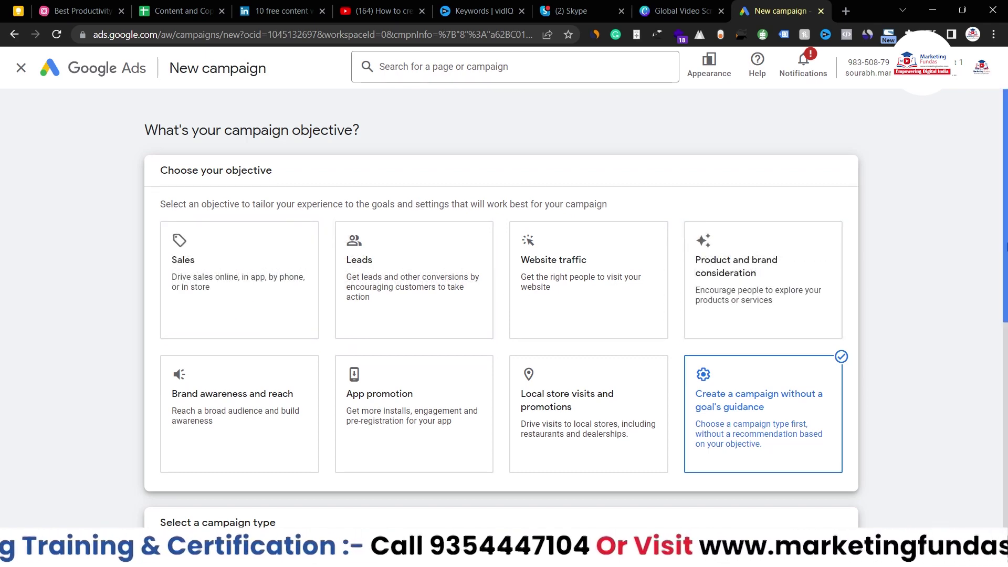
{"action": "scroll", "coordinate": [882, 331], "scroll_direction": "down", "scroll_amount": 5}
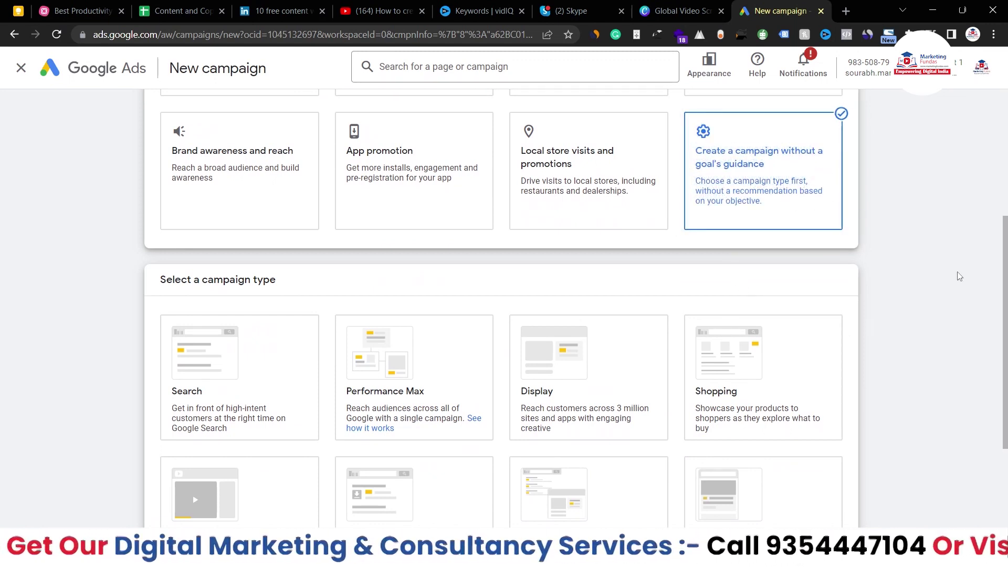
{"action": "scroll", "coordinate": [815, 215], "scroll_direction": "down", "scroll_amount": 3}
{"action": "left_click", "coordinate": [845, 260]}
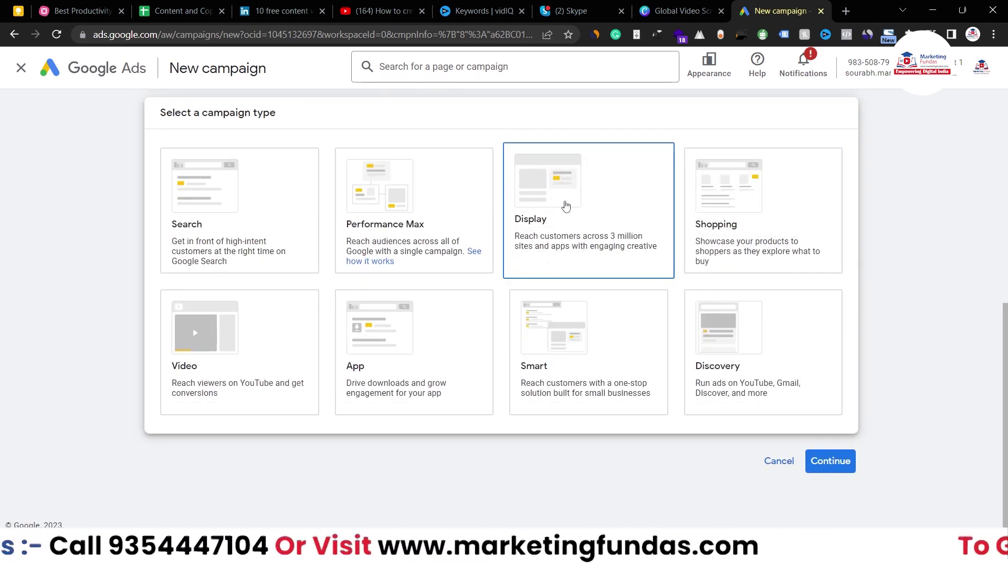
{"action": "scroll", "coordinate": [672, 284], "scroll_direction": "down", "scroll_amount": 6}
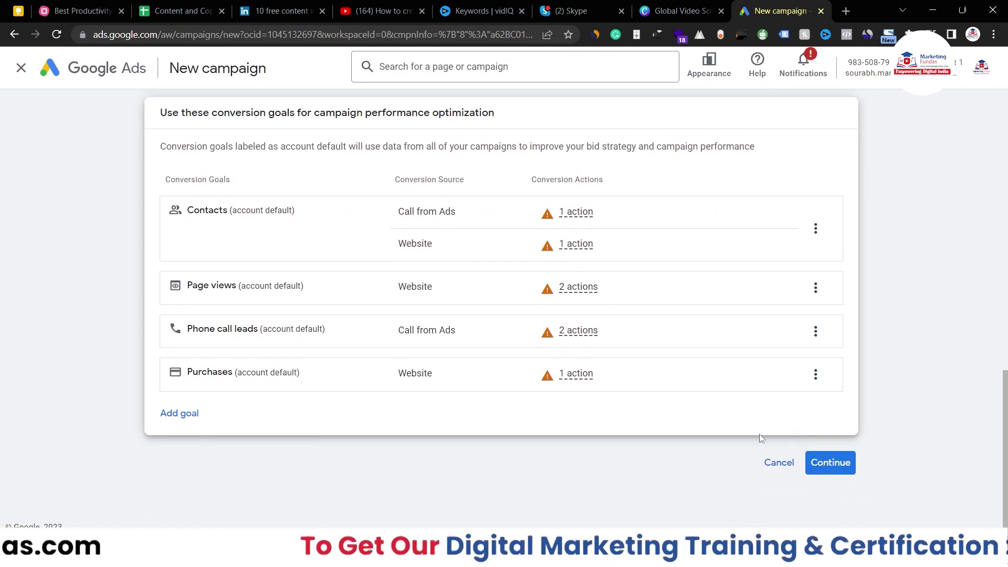
{"action": "mouse_move", "coordinate": [780, 343]}
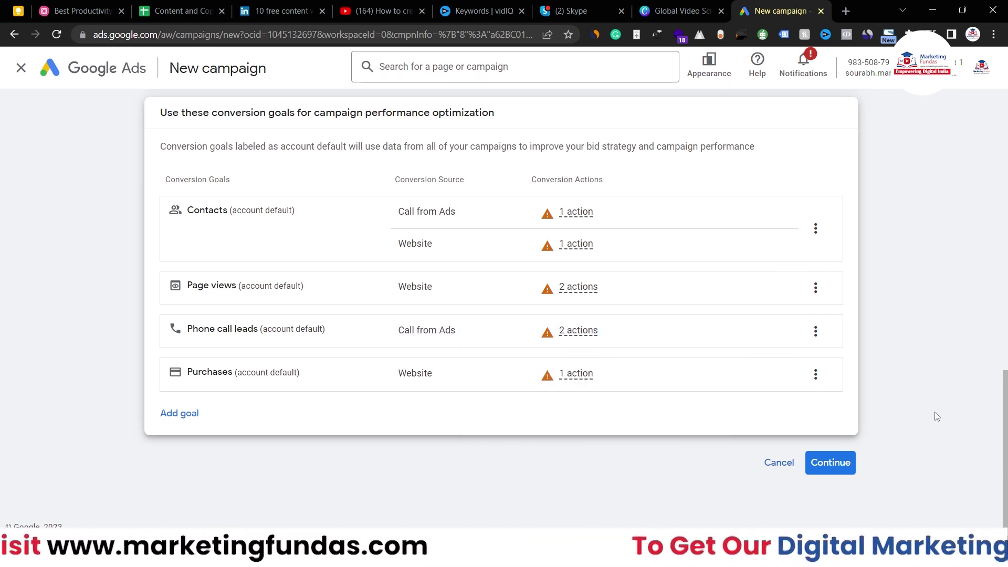
{"action": "left_click", "coordinate": [830, 462]}
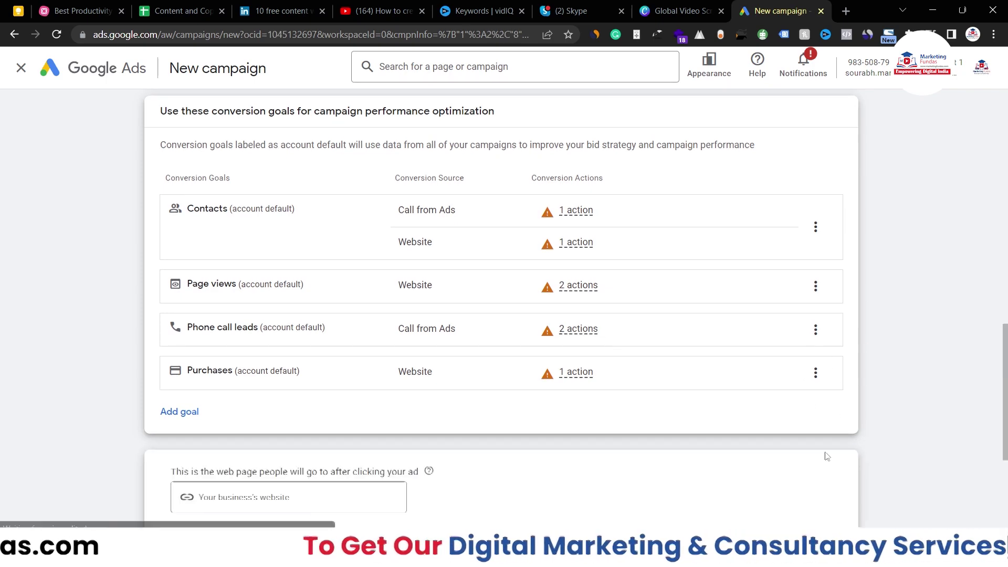
{"action": "mouse_move", "coordinate": [668, 368]}
{"action": "scroll", "coordinate": [668, 368], "scroll_direction": "down", "scroll_amount": 1}
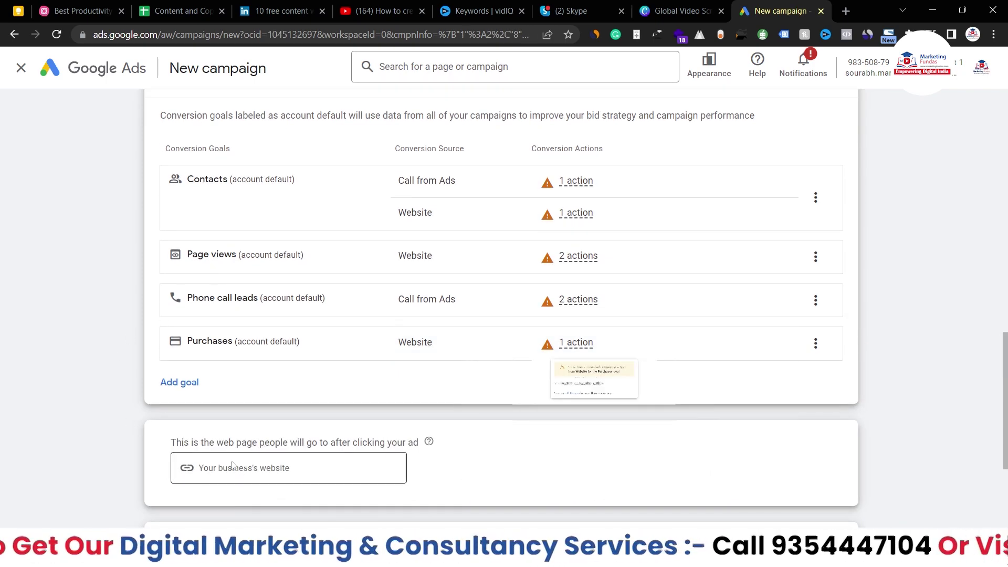
{"action": "scroll", "coordinate": [252, 465], "scroll_direction": "down", "scroll_amount": 4}
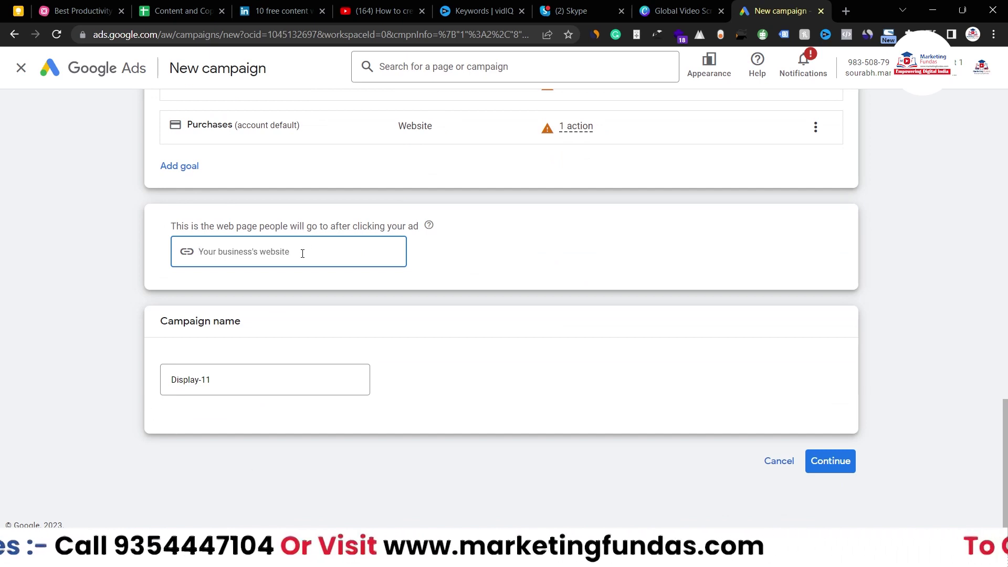
{"action": "left_click", "coordinate": [846, 10]}
{"action": "type", "text": "marketingfundas.com"}
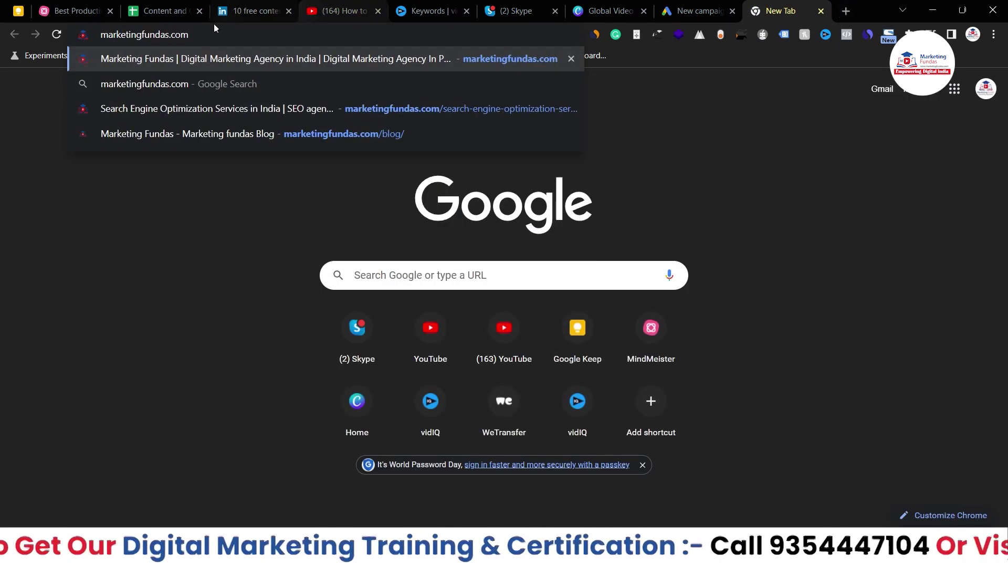
{"action": "key", "text": "ctrl+a"}
{"action": "key", "text": "ctrl+c"}
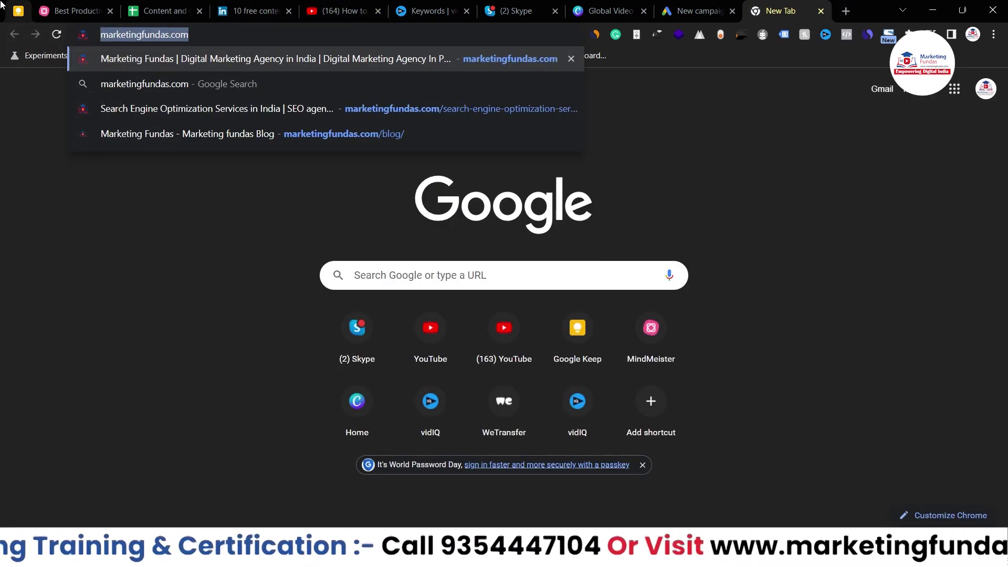
{"action": "left_click", "coordinate": [696, 10]}
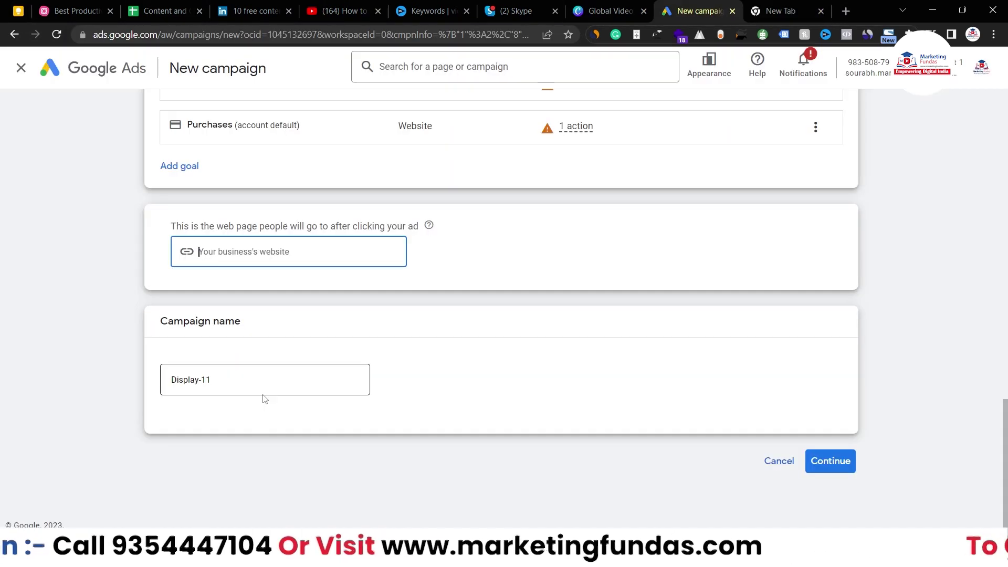
{"action": "key", "text": "ctrl+v"}
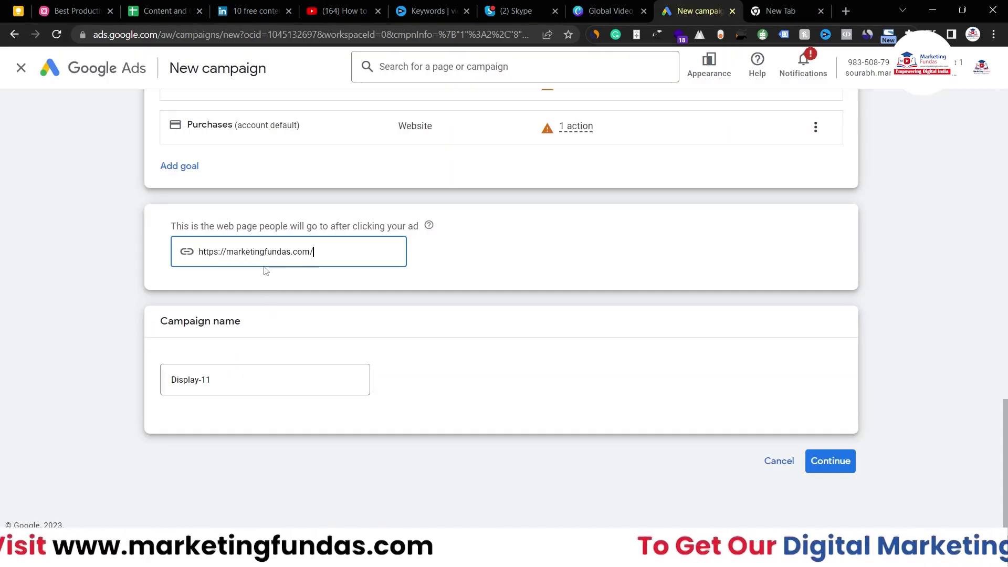
Name the campaign 'Display-11 (DM Course - Keyword)'
{"action": "left_click", "coordinate": [295, 390]}
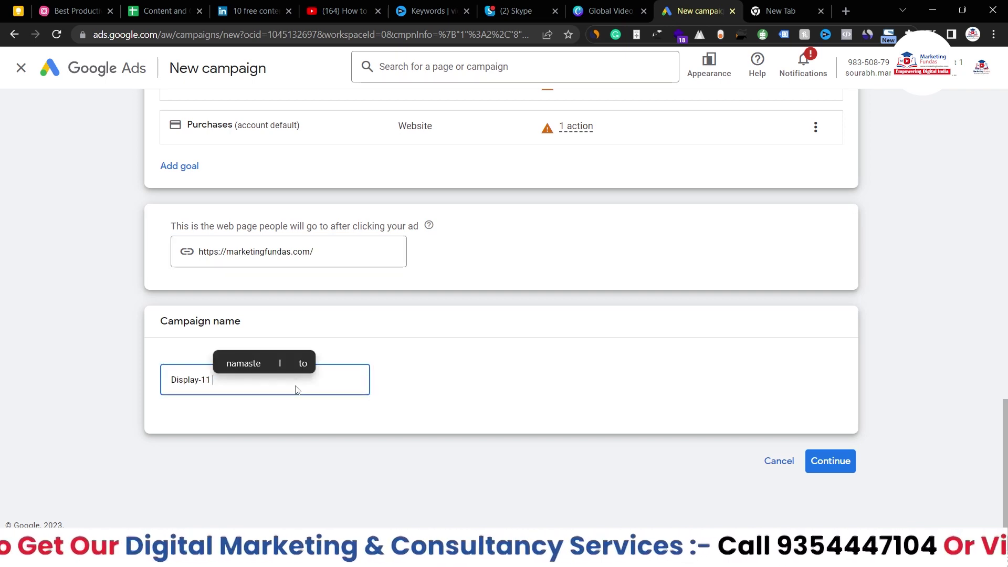
{"action": "type", "text": "("}
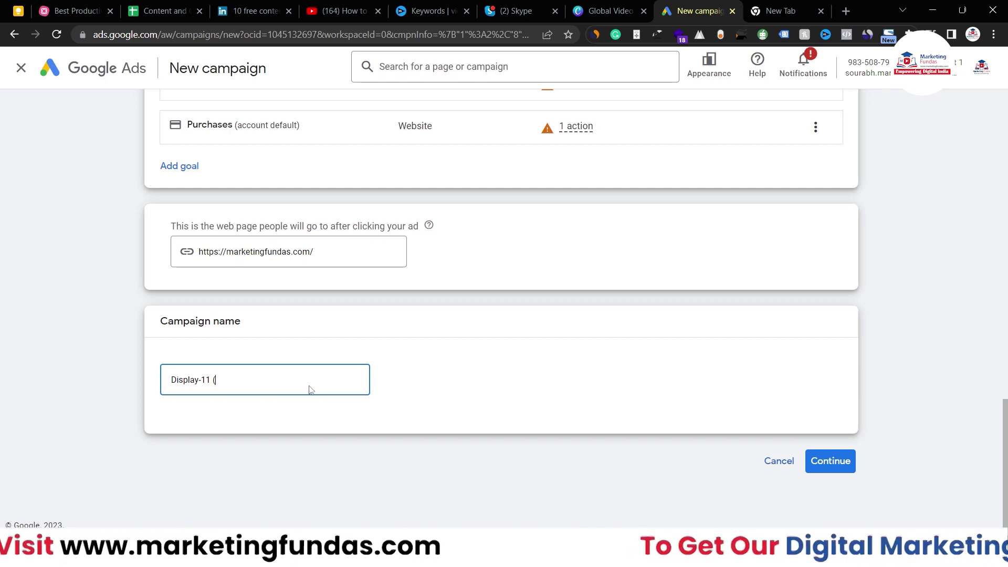
{"action": "type", "text": "DM"}
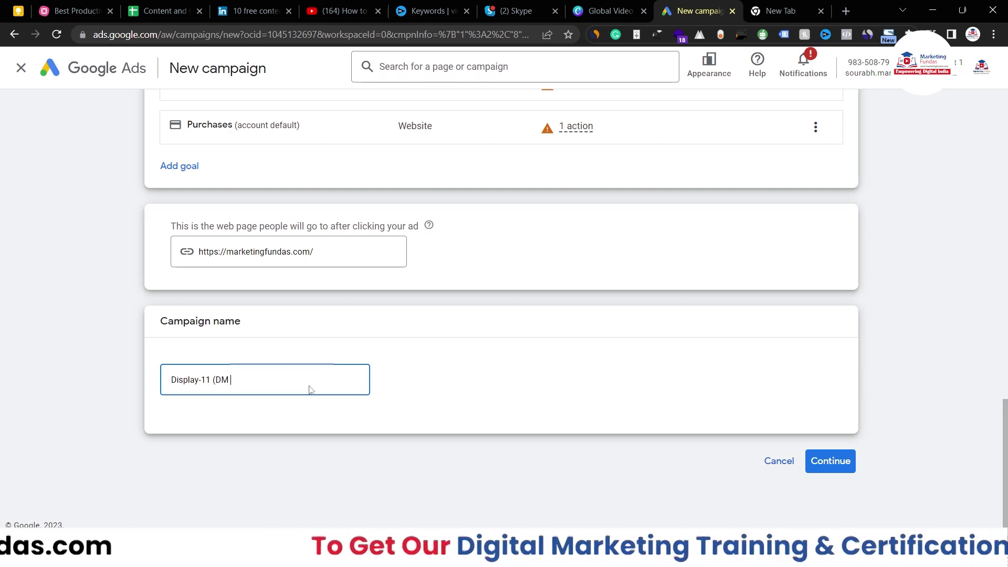
{"action": "type", "text": " Course "}
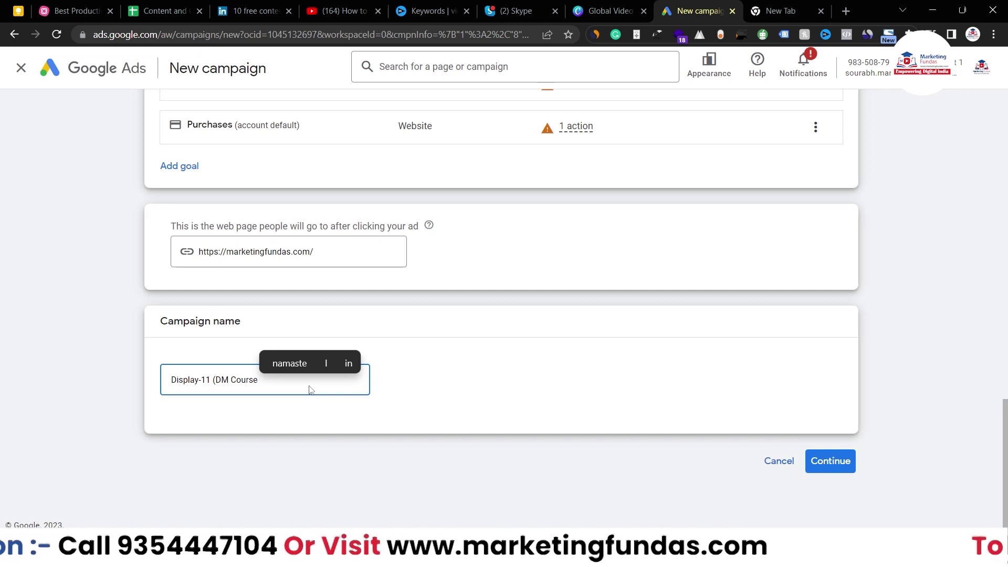
{"action": "type", "text": "- Keyword"}
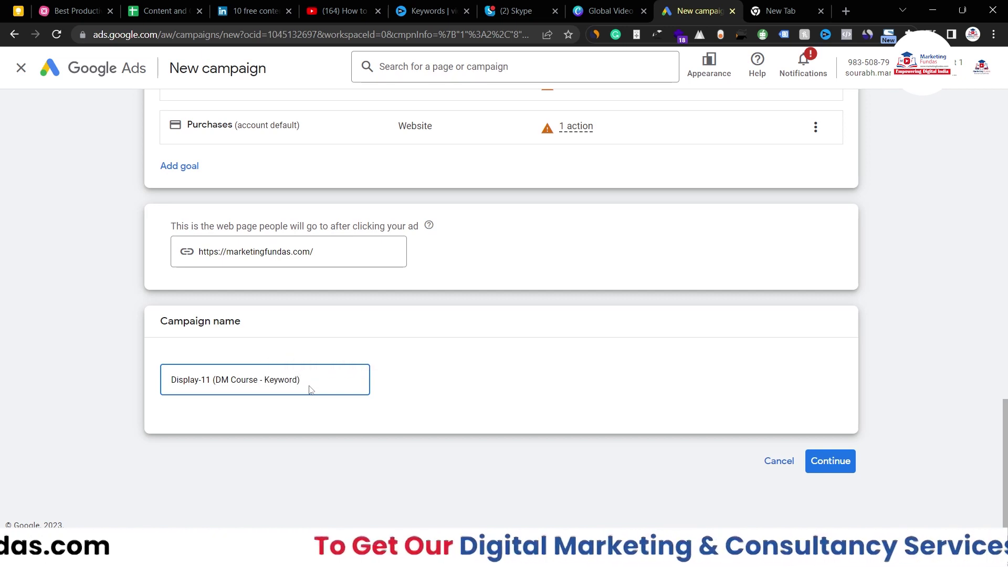
Continue as a new campaign and switch Locations to entering a specific location
{"action": "left_click", "coordinate": [828, 464]}
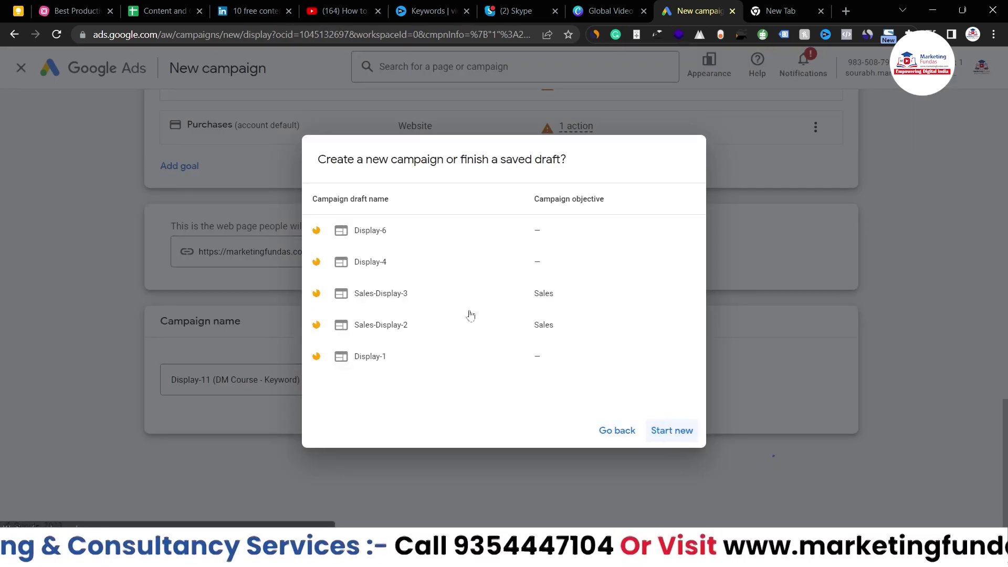
{"action": "left_click", "coordinate": [348, 261]}
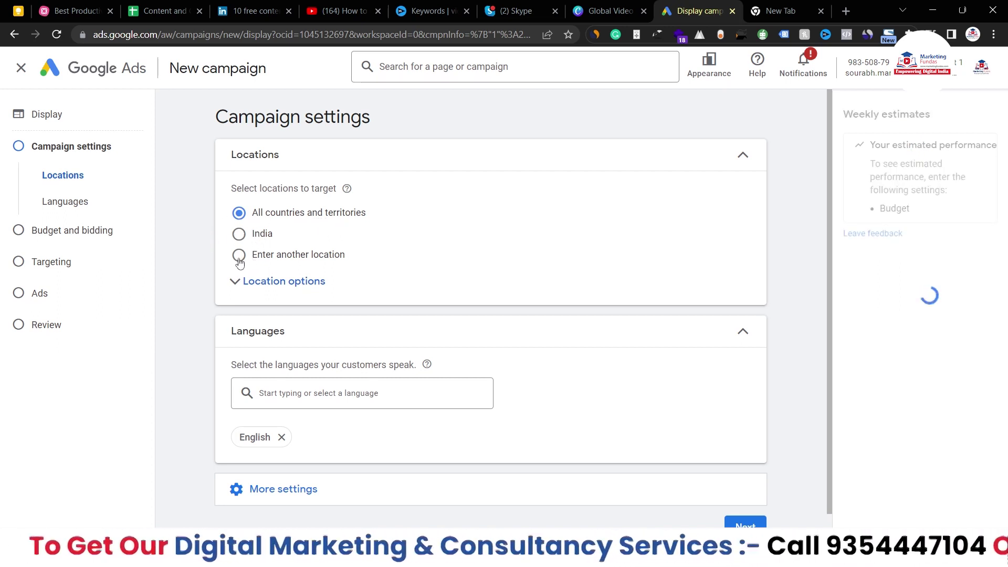
{"action": "left_click", "coordinate": [239, 256]}
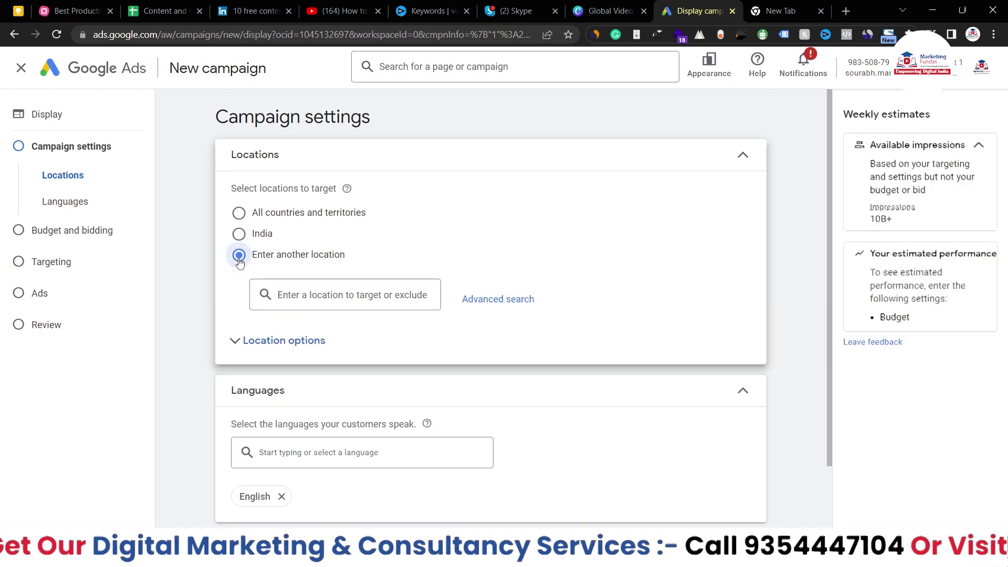
{"action": "left_click", "coordinate": [500, 299]}
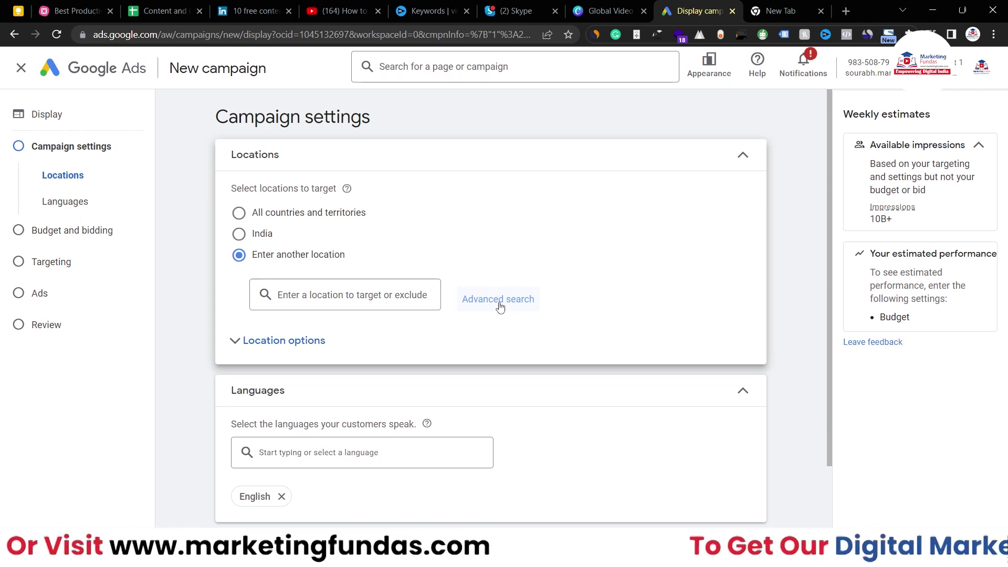
{"action": "left_click", "coordinate": [361, 297]}
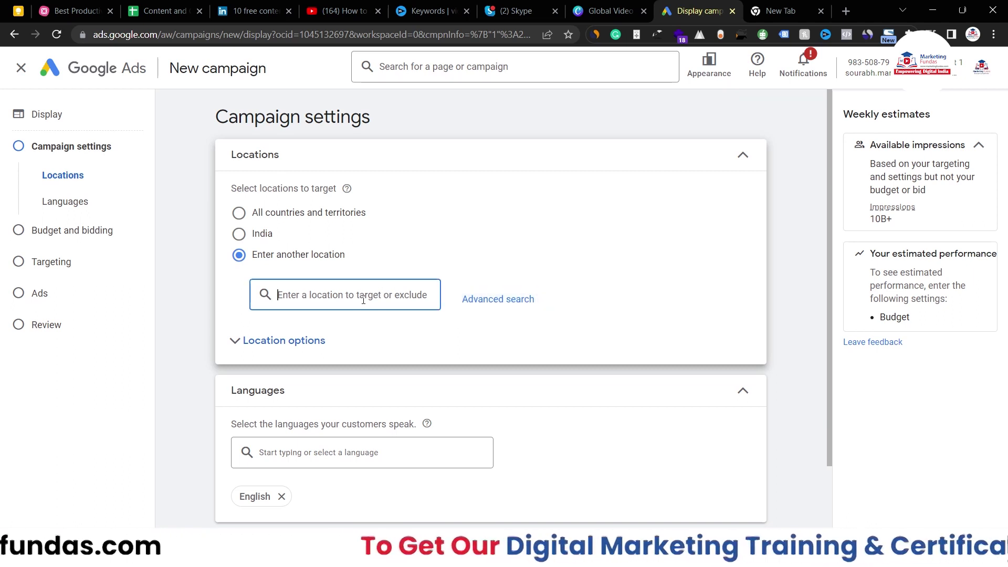
{"action": "type", "text": "del"}
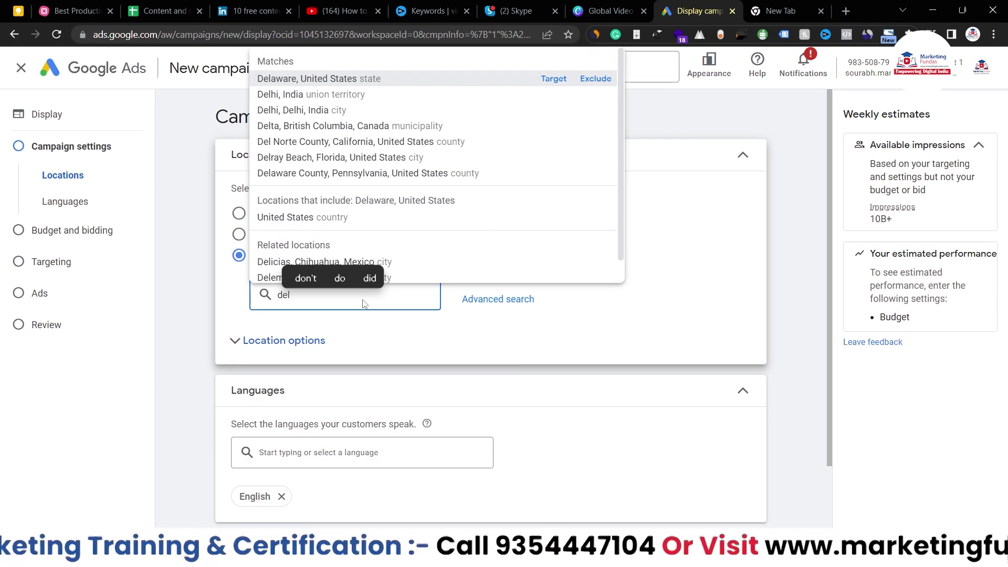
{"action": "key", "text": "BackSpace"}
{"action": "key", "text": "BackSpace"}
{"action": "key", "text": "BackSpace"}
Search the advanced location finder for 'delhi' and target Delhi, India
{"action": "left_click", "coordinate": [488, 308]}
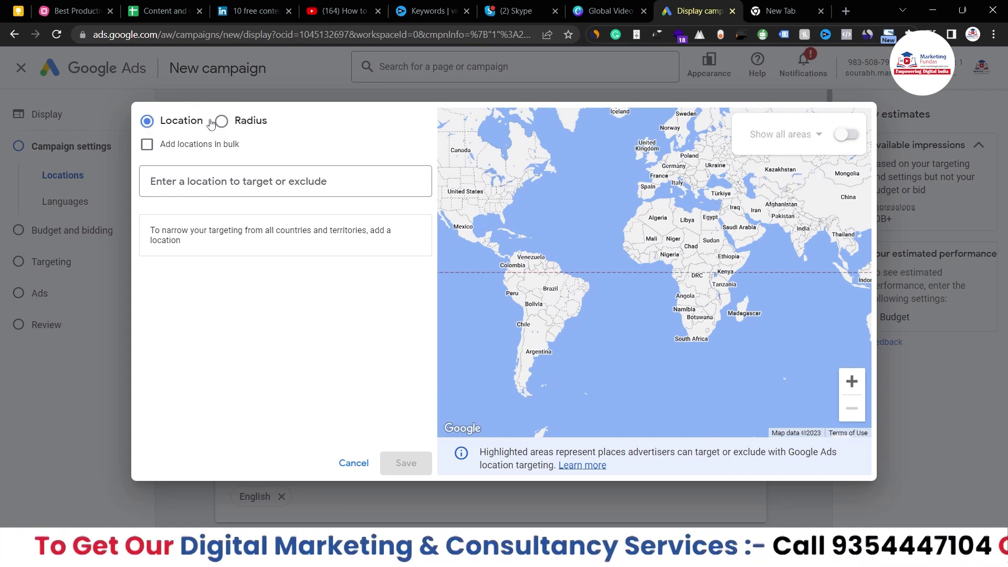
{"action": "left_click", "coordinate": [181, 182]}
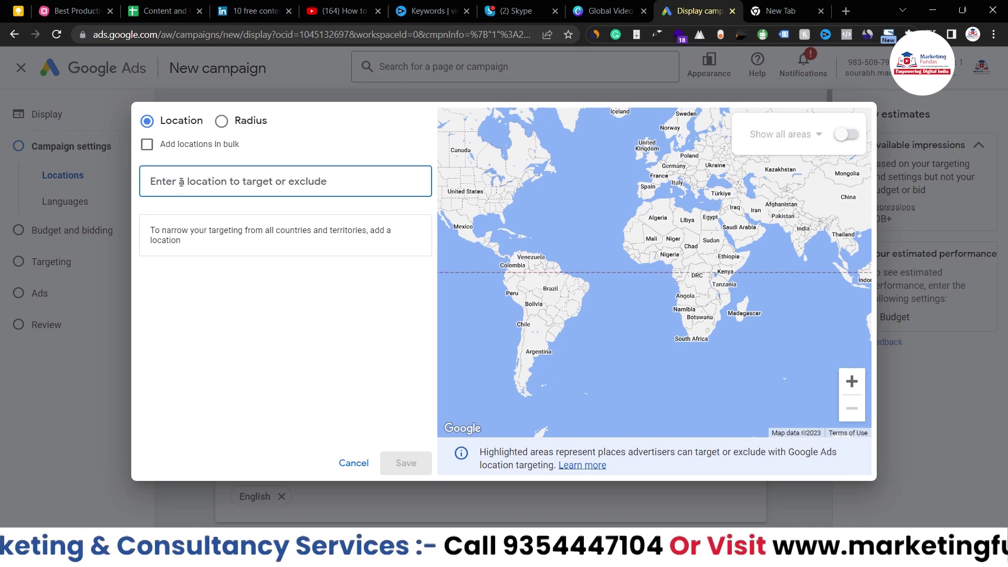
{"action": "type", "text": "delhi"}
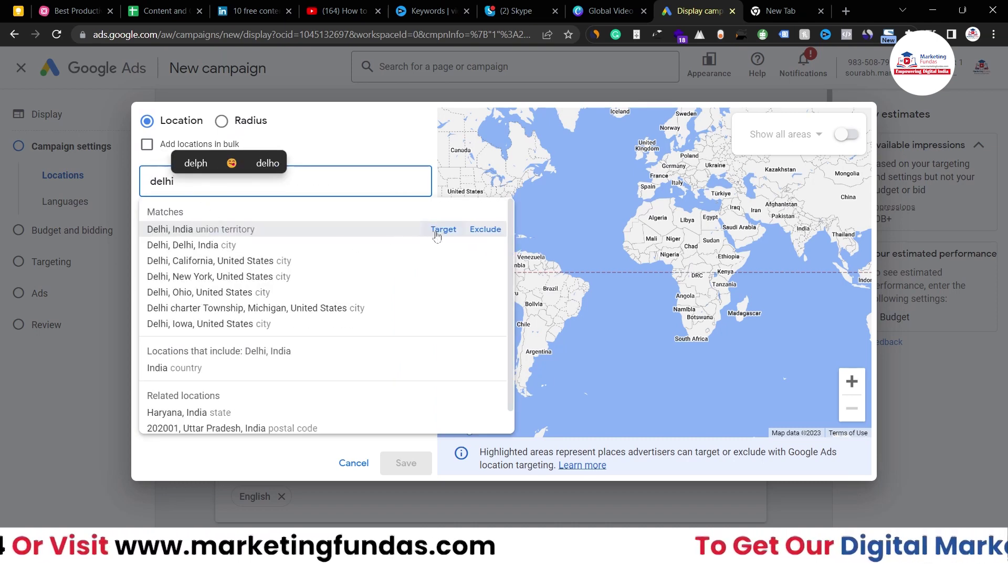
{"action": "left_click", "coordinate": [442, 235]}
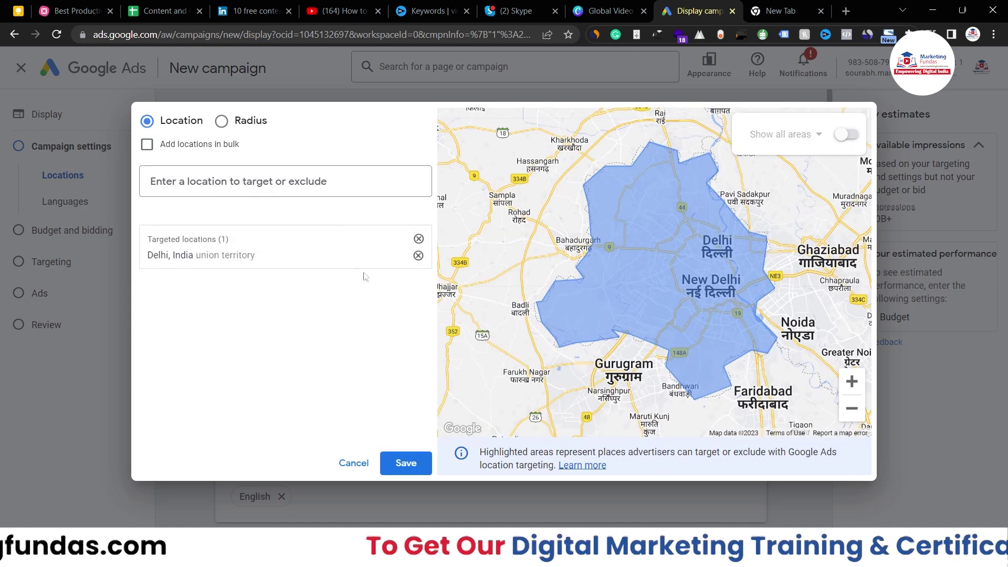
Add a 20 mi radius target around Noida, Uttar Pradesh, and save the locations
{"action": "left_click", "coordinate": [221, 124]}
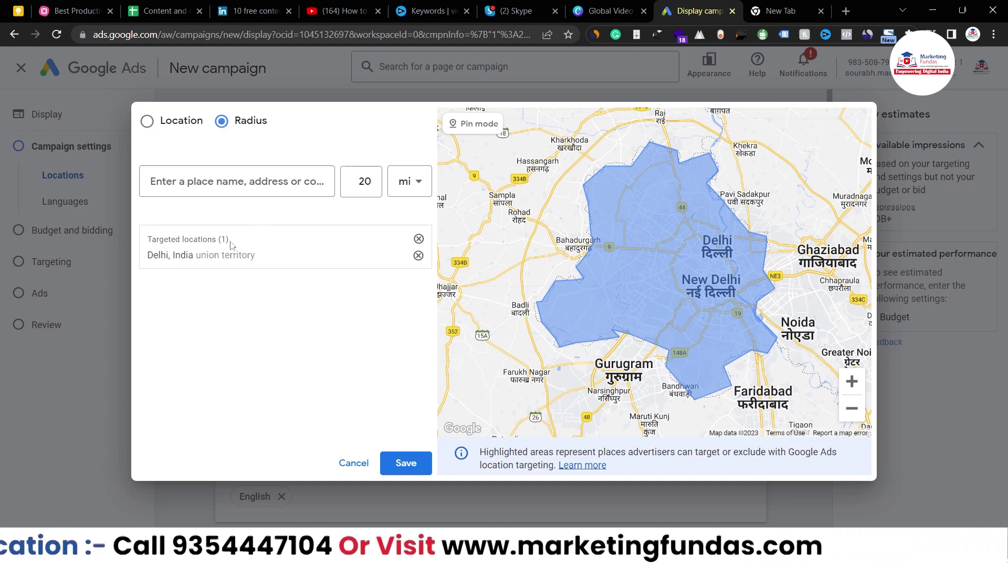
{"action": "left_click", "coordinate": [226, 187]}
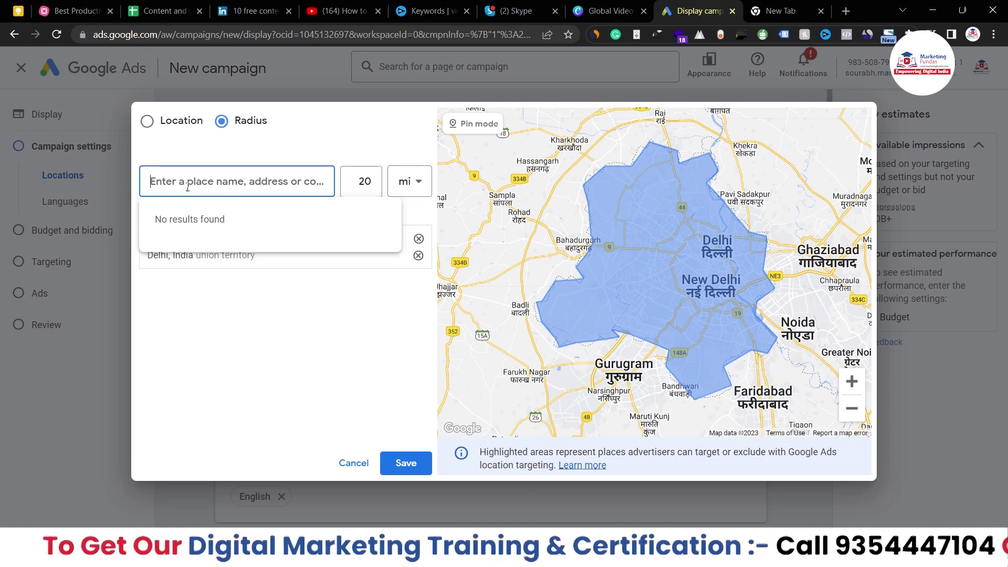
{"action": "type", "text": "n"}
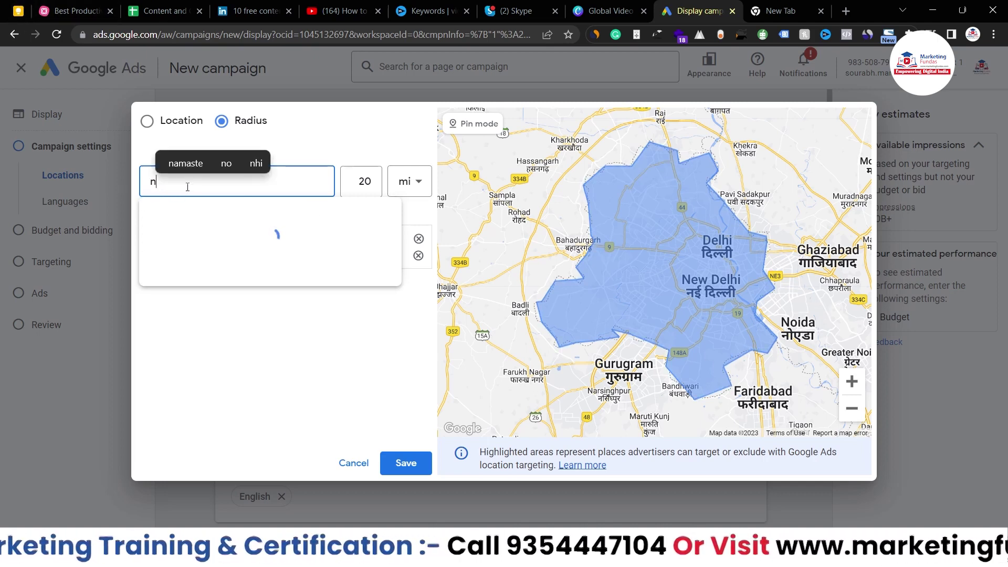
{"action": "type", "text": "oida"}
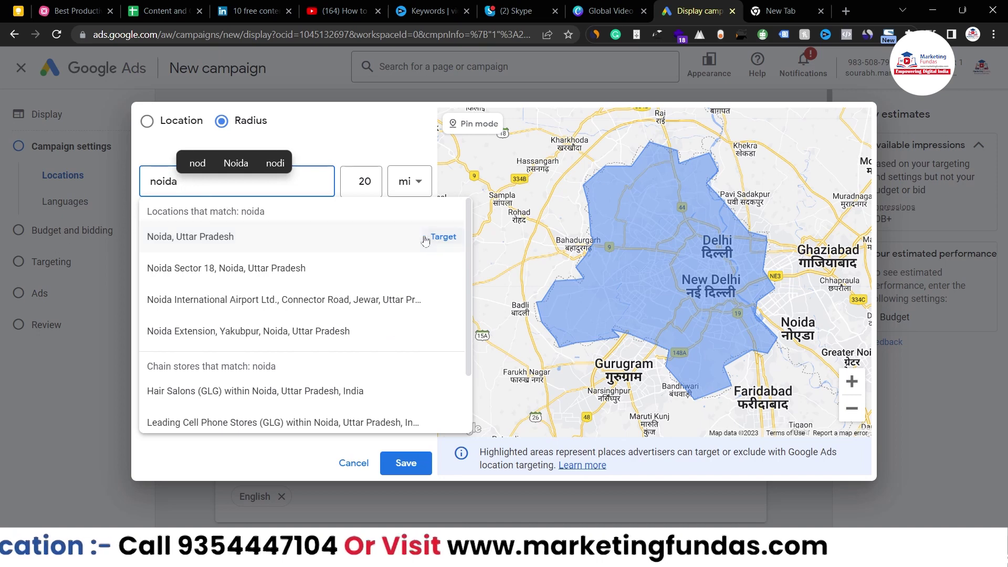
{"action": "left_click", "coordinate": [426, 238]}
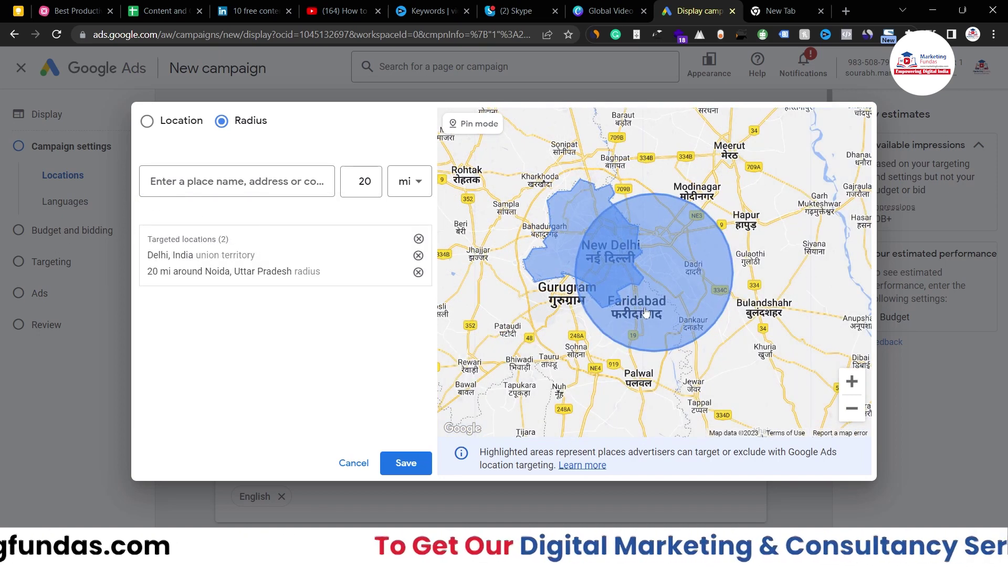
{"action": "double_click", "coordinate": [364, 183]}
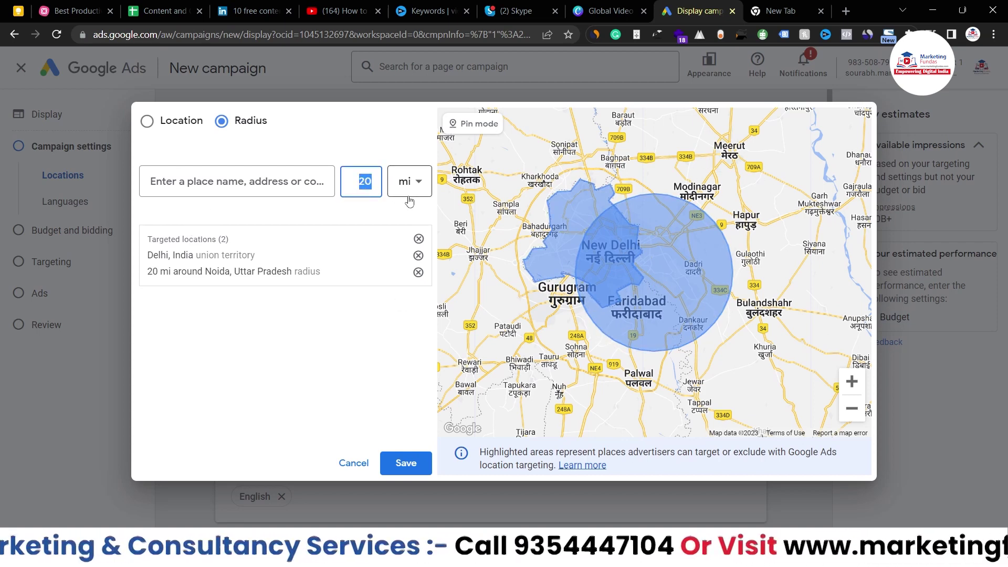
{"action": "type", "text": "10"}
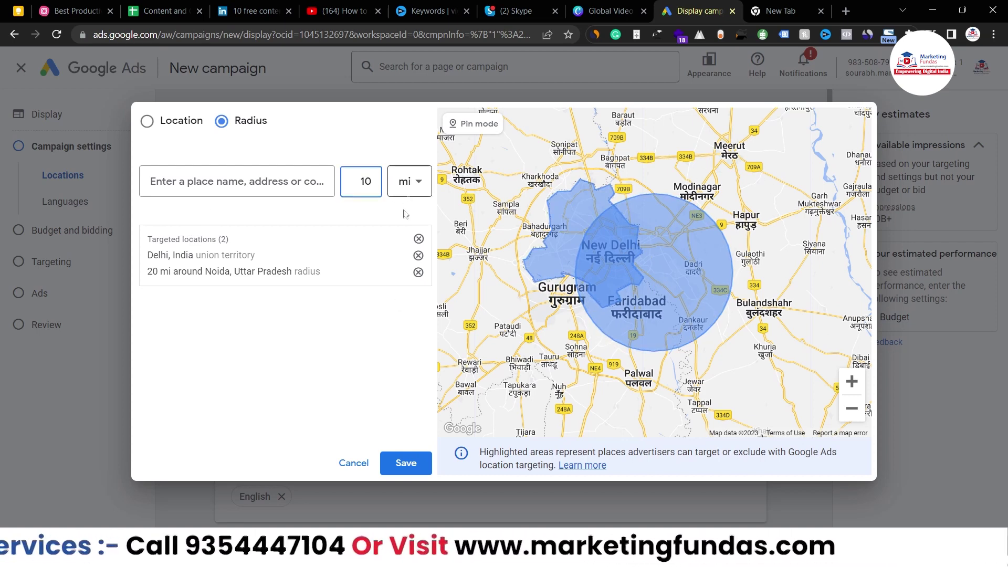
{"action": "left_click", "coordinate": [409, 467]}
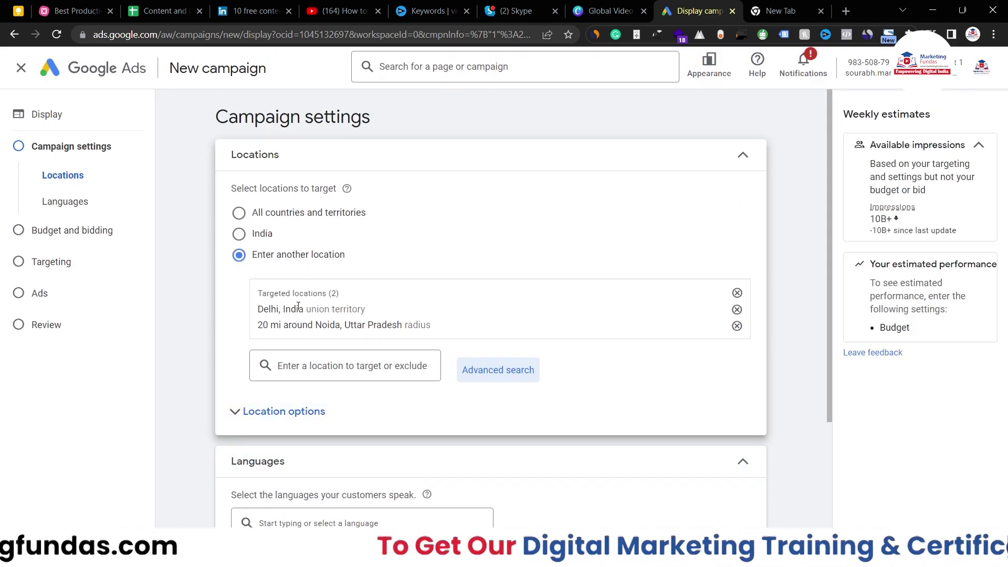
{"action": "scroll", "coordinate": [362, 338], "scroll_direction": "down", "scroll_amount": 2}
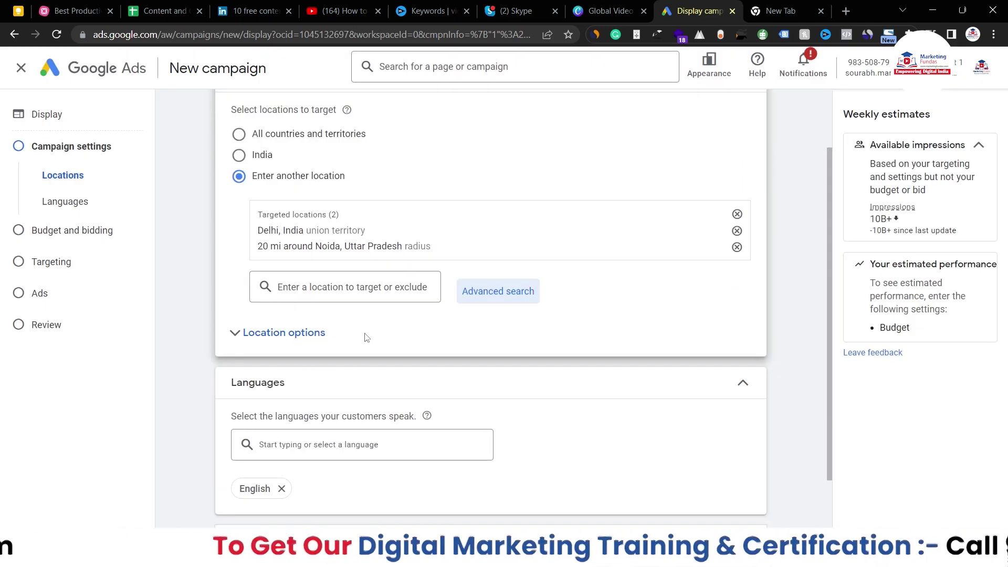
Set location options to Presence: people in or regularly in the targeted locations
{"action": "left_click", "coordinate": [289, 343]}
{"action": "scroll", "coordinate": [273, 374], "scroll_direction": "down", "scroll_amount": 1}
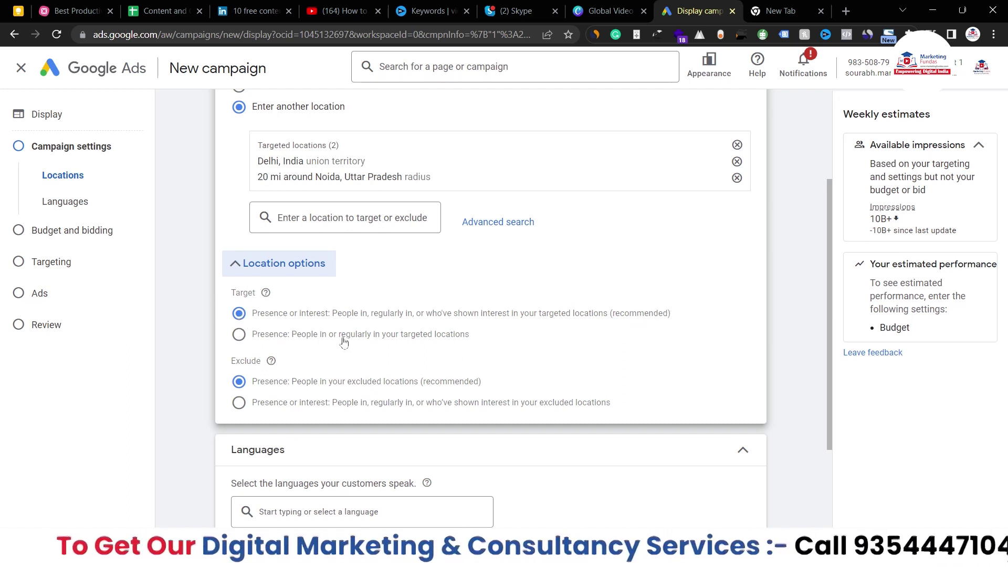
{"action": "left_click", "coordinate": [239, 335]}
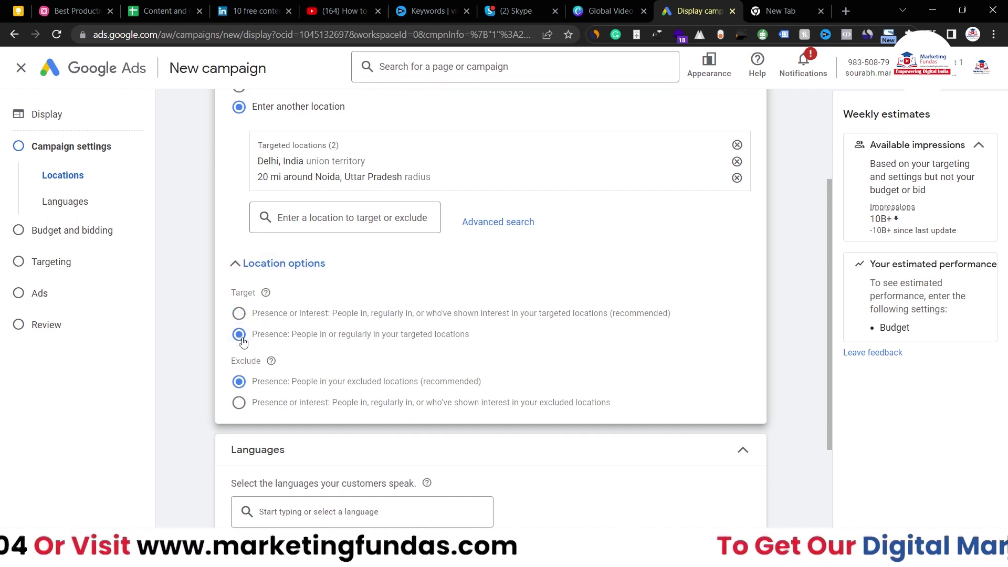
{"action": "left_click", "coordinate": [240, 335]}
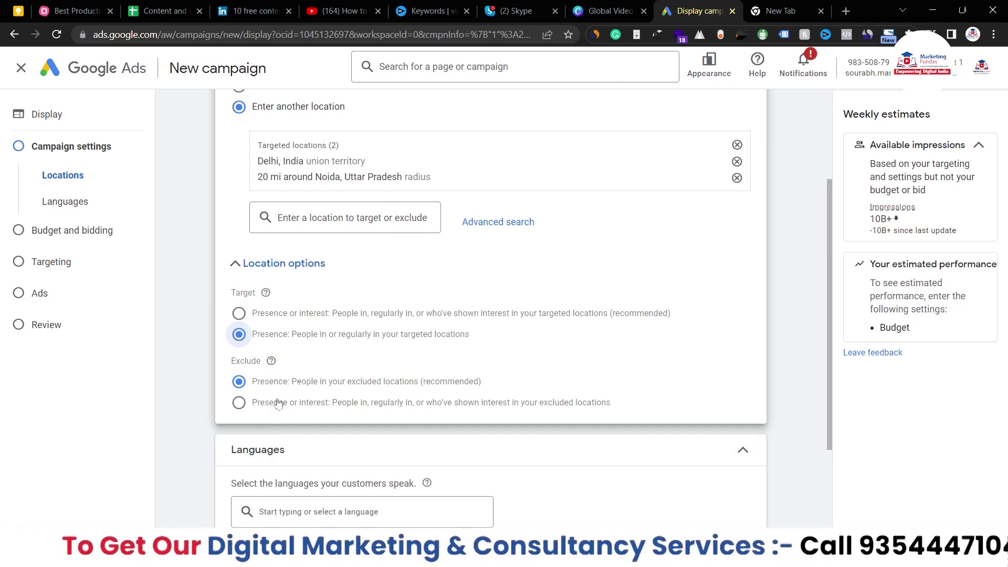
{"action": "scroll", "coordinate": [511, 357], "scroll_direction": "up", "scroll_amount": 2}
{"action": "scroll", "coordinate": [511, 357], "scroll_direction": "down", "scroll_amount": 5}
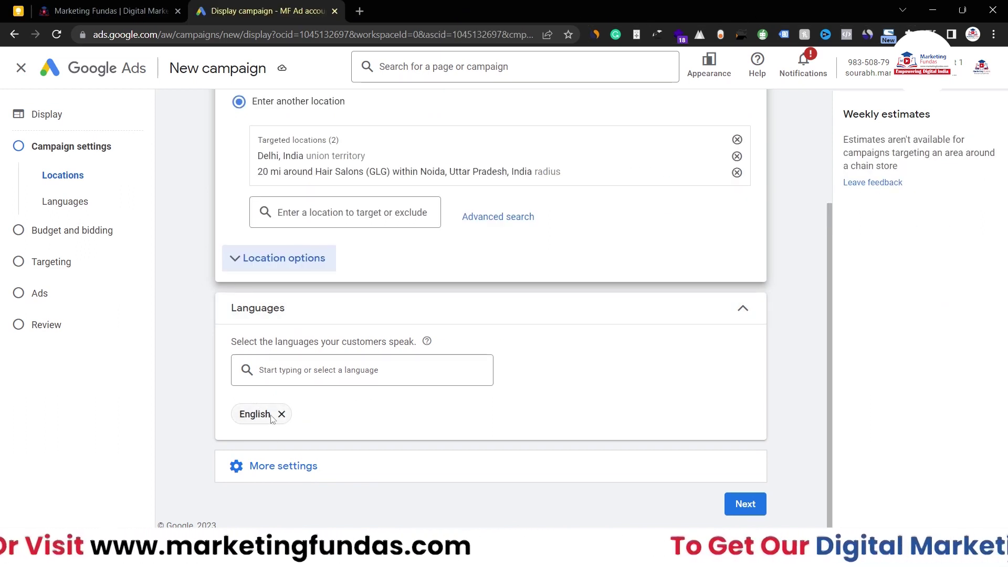
Add Hindi next to English as a campaign language, then expand More settings
{"action": "left_click", "coordinate": [312, 370]}
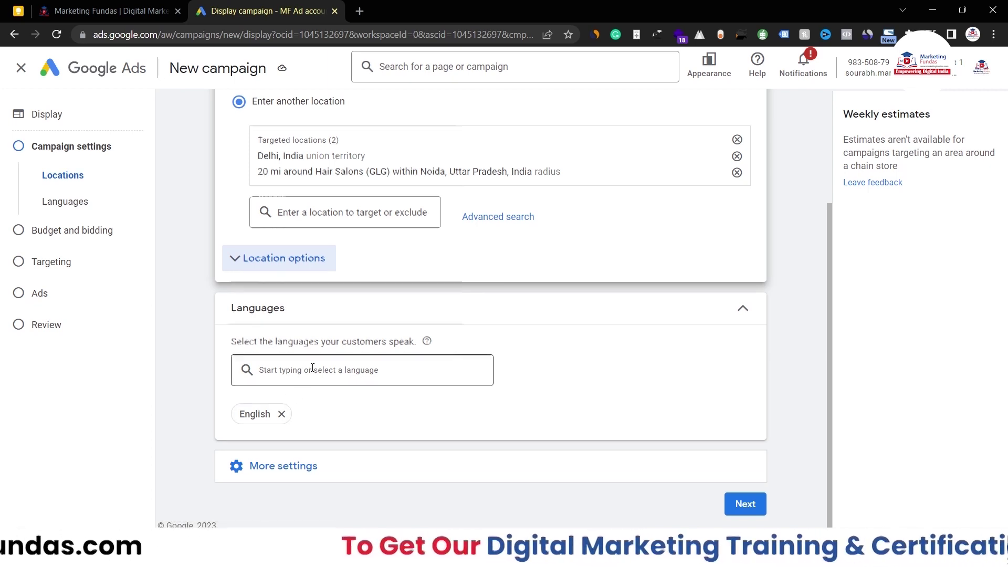
{"action": "type", "text": "hindi"}
{"action": "left_click", "coordinate": [249, 408]}
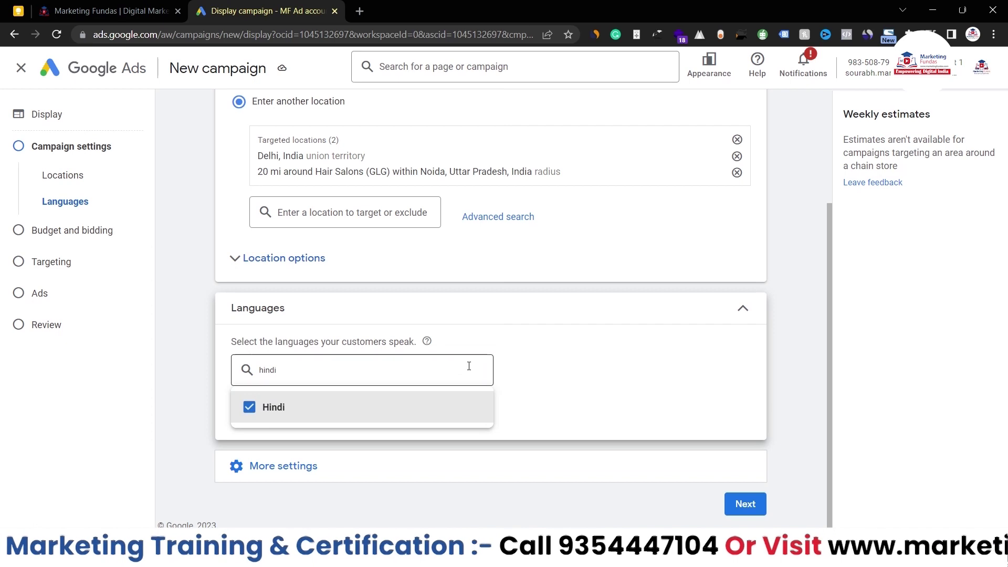
{"action": "left_click", "coordinate": [606, 410]}
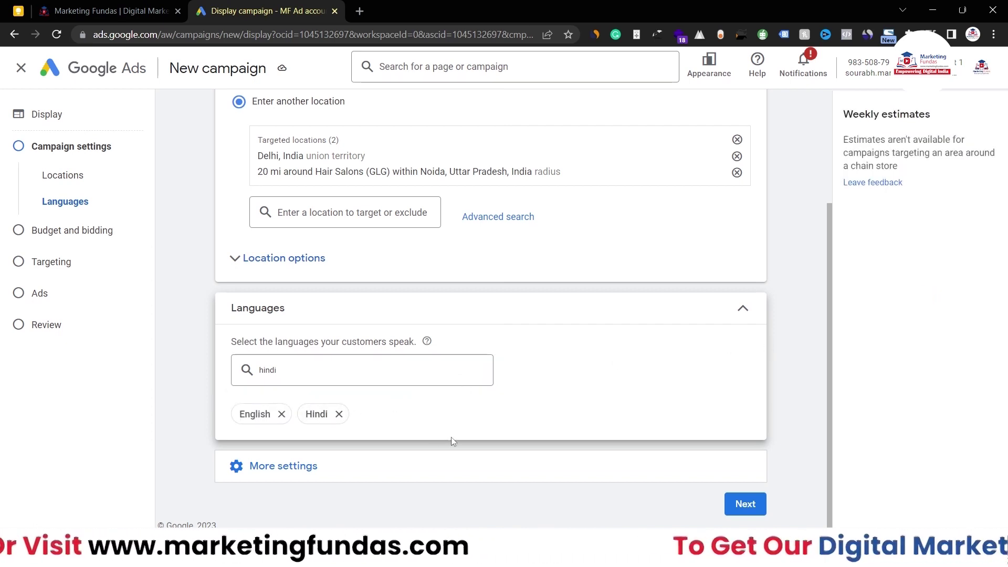
{"action": "left_click", "coordinate": [237, 465]}
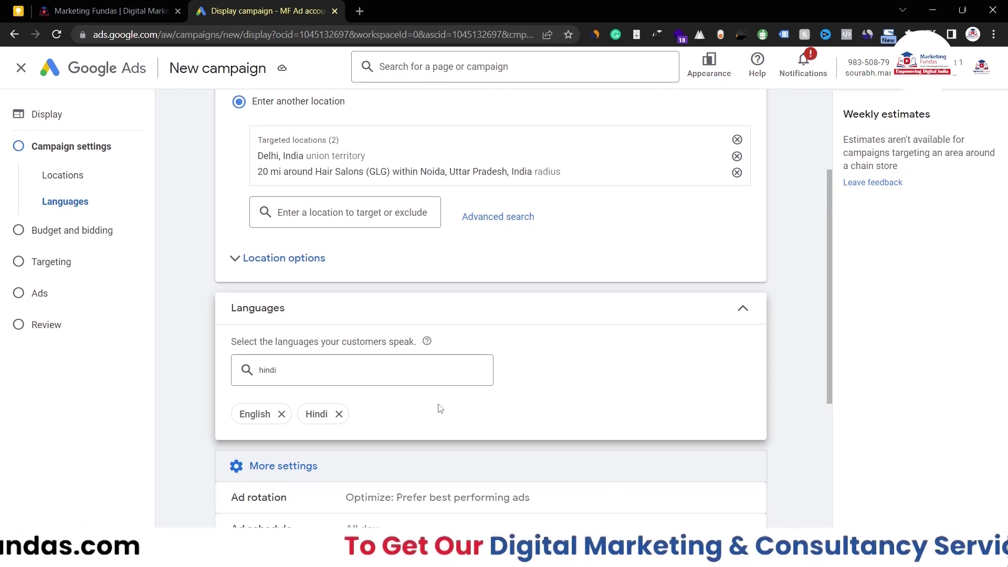
{"action": "scroll", "coordinate": [439, 408], "scroll_direction": "down", "scroll_amount": 5}
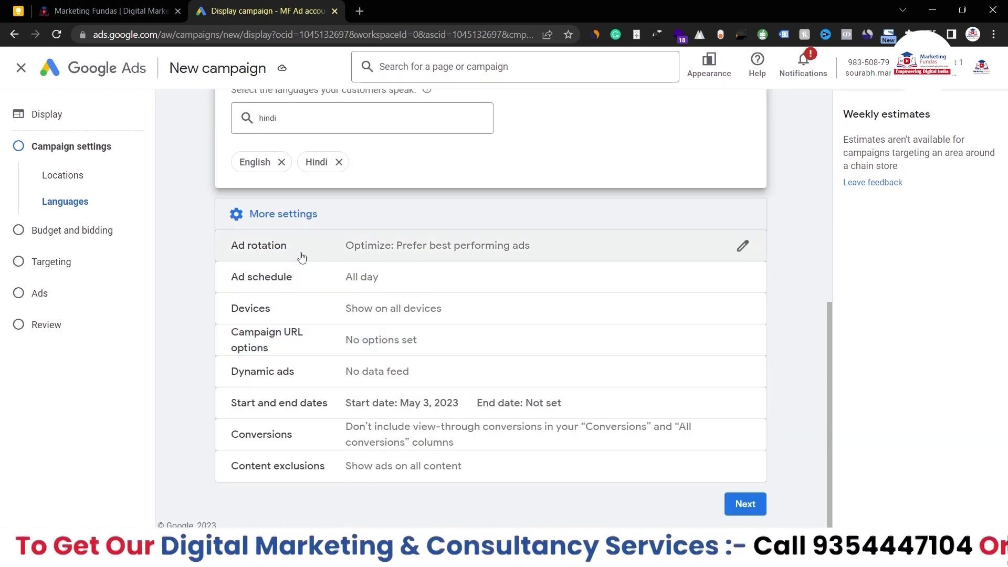
Leave ad rotation on Optimize: Prefer best performing ads and reopen the remaining settings
{"action": "left_click", "coordinate": [742, 247]}
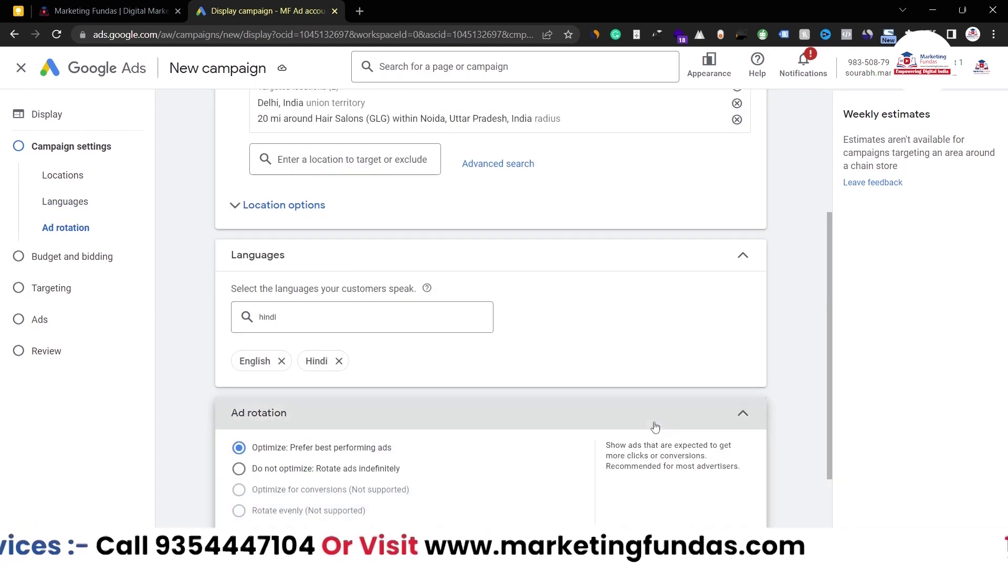
{"action": "scroll", "coordinate": [784, 406], "scroll_direction": "down", "scroll_amount": 2}
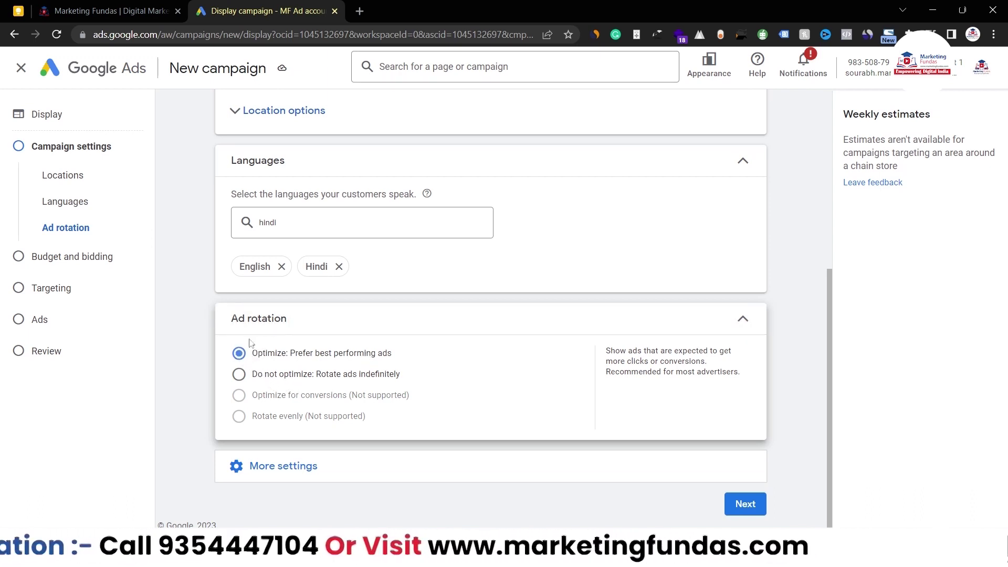
{"action": "left_click", "coordinate": [743, 320]}
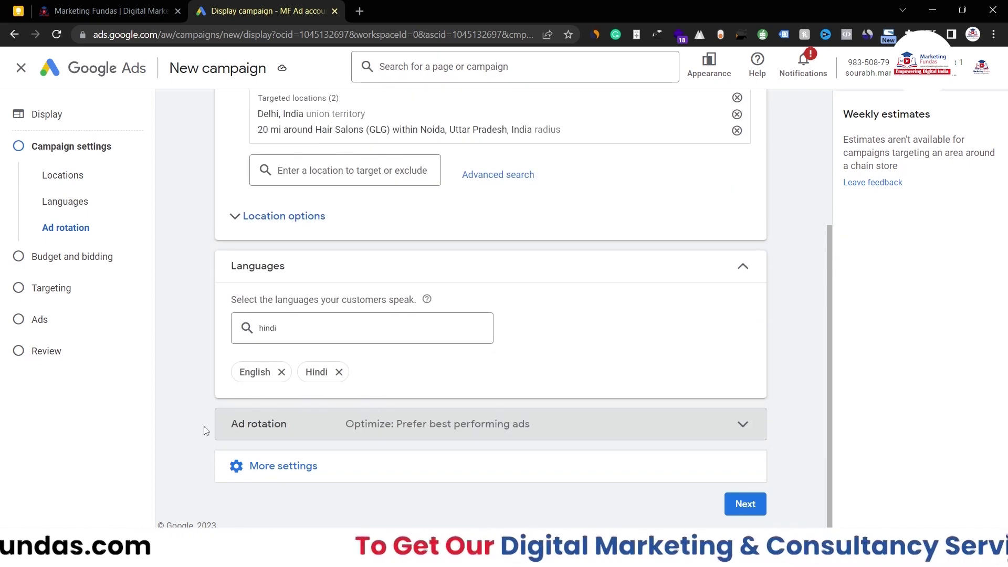
{"action": "left_click", "coordinate": [284, 465]}
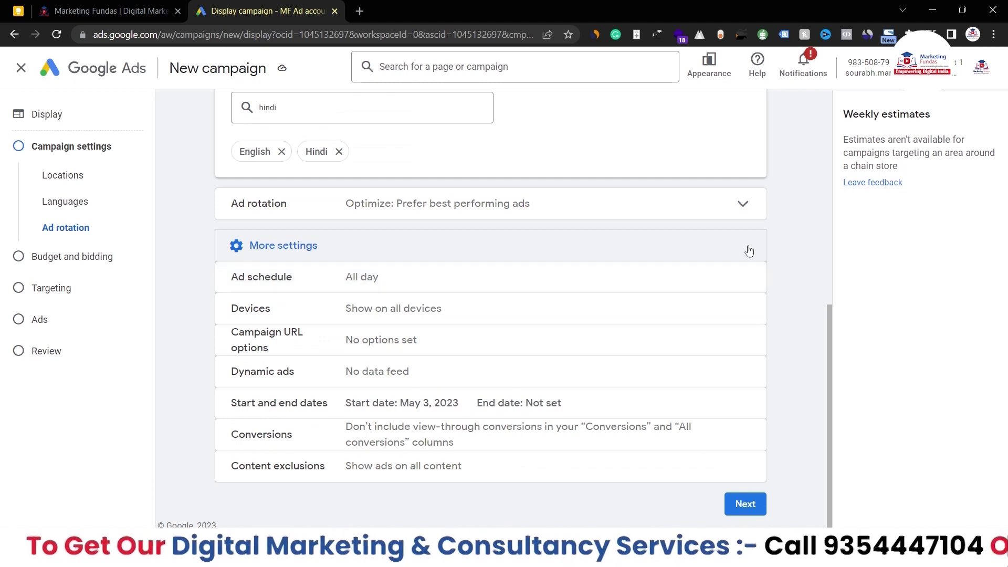
{"action": "left_click", "coordinate": [744, 280]}
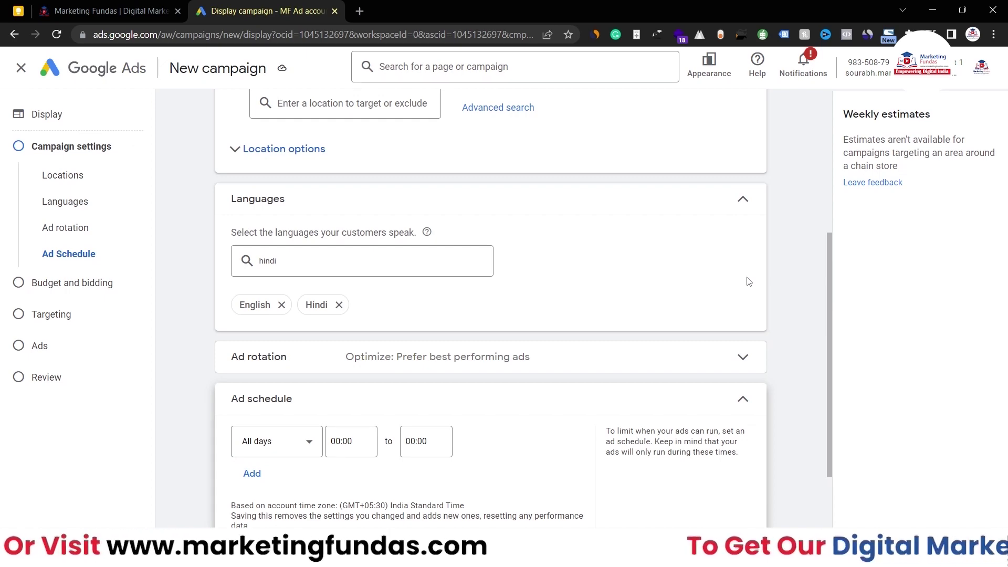
Keep the ad schedule at All days, 00:00 to 00:00, and reveal the Devices setting
{"action": "scroll", "coordinate": [784, 389], "scroll_direction": "down", "scroll_amount": 1}
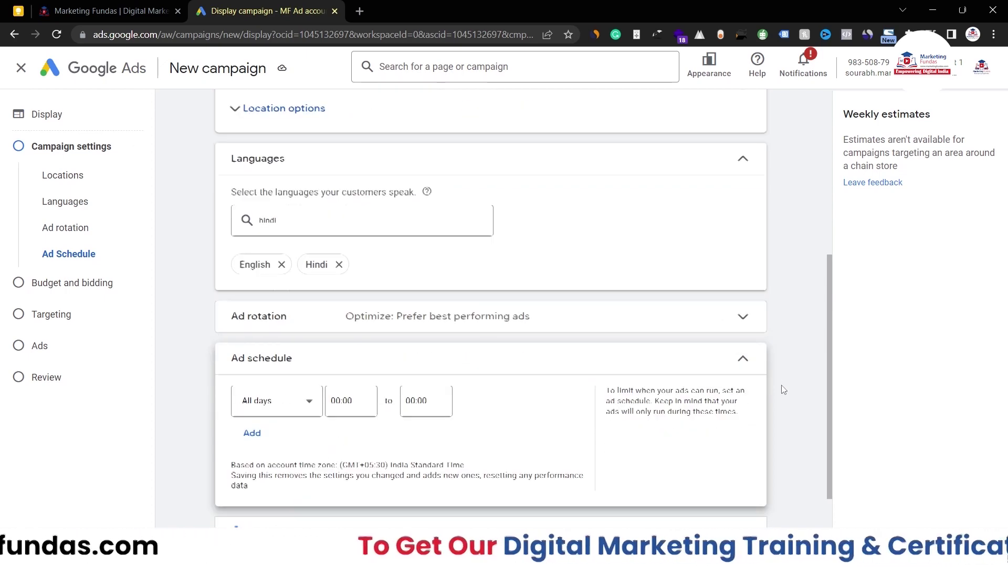
{"action": "scroll", "coordinate": [784, 389], "scroll_direction": "down", "scroll_amount": 1}
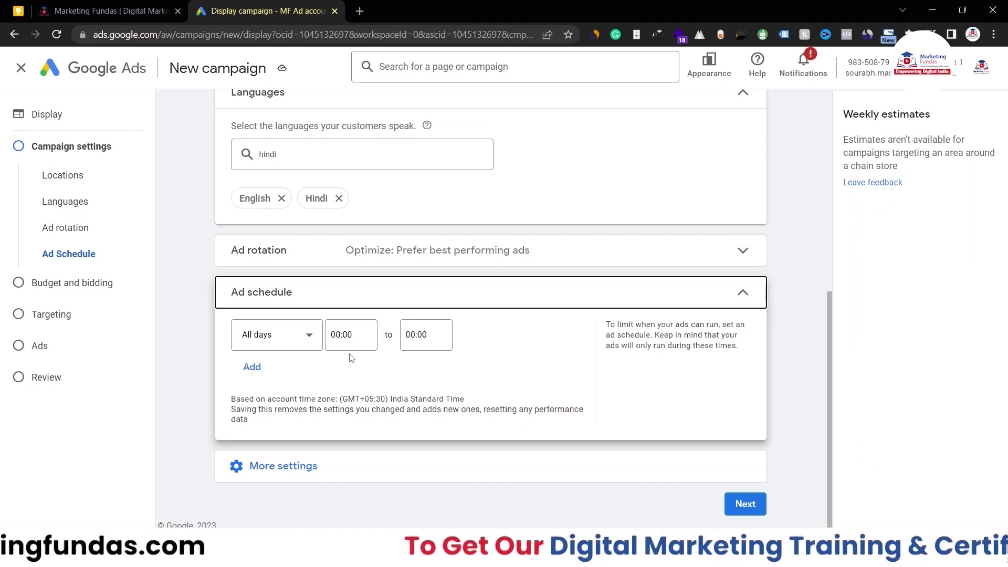
{"action": "left_click", "coordinate": [462, 302]}
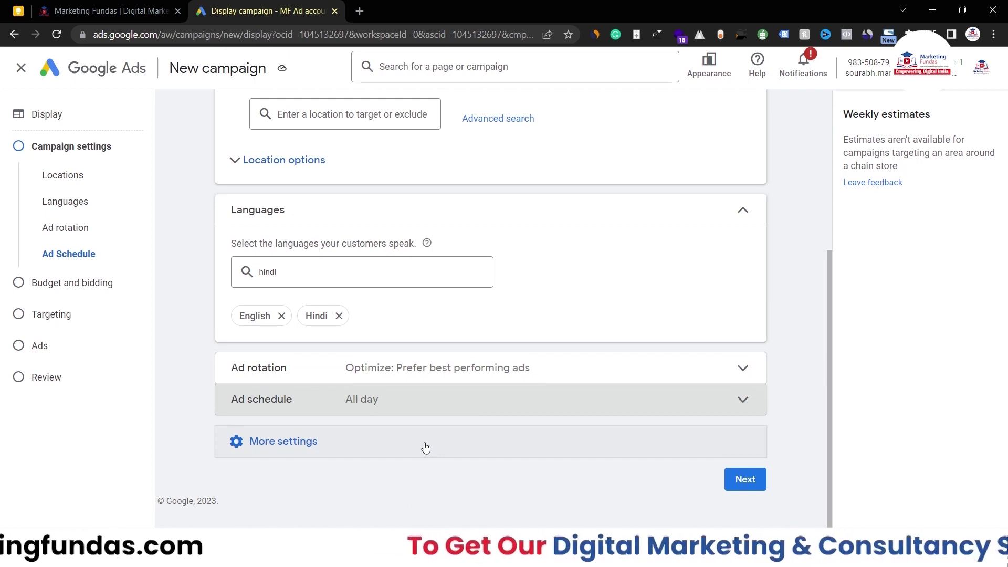
{"action": "left_click", "coordinate": [426, 447]}
{"action": "scroll", "coordinate": [506, 414], "scroll_direction": "down", "scroll_amount": 3}
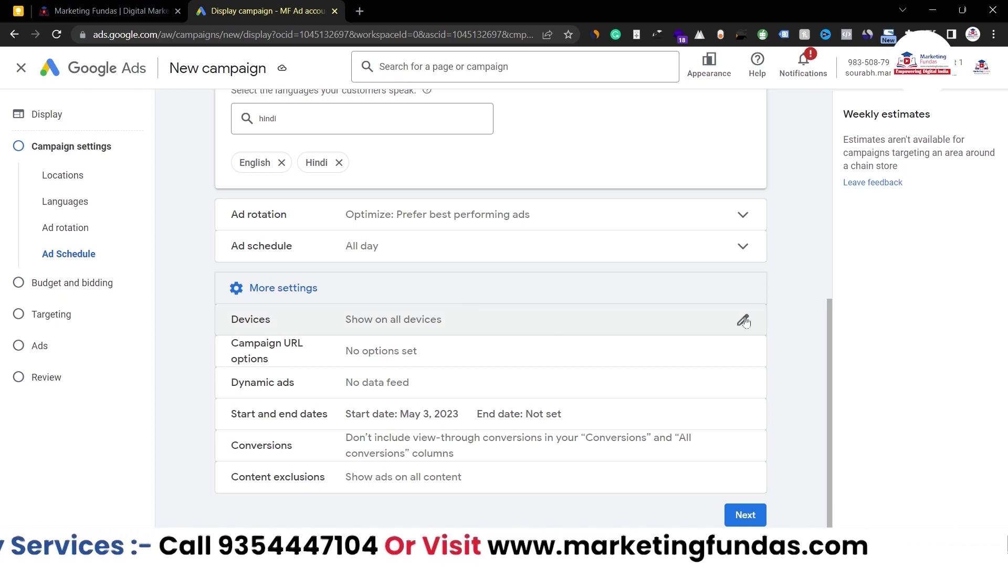
Leave Devices on Show on all devices after toggling Computers off and back on
{"action": "left_click", "coordinate": [744, 321]}
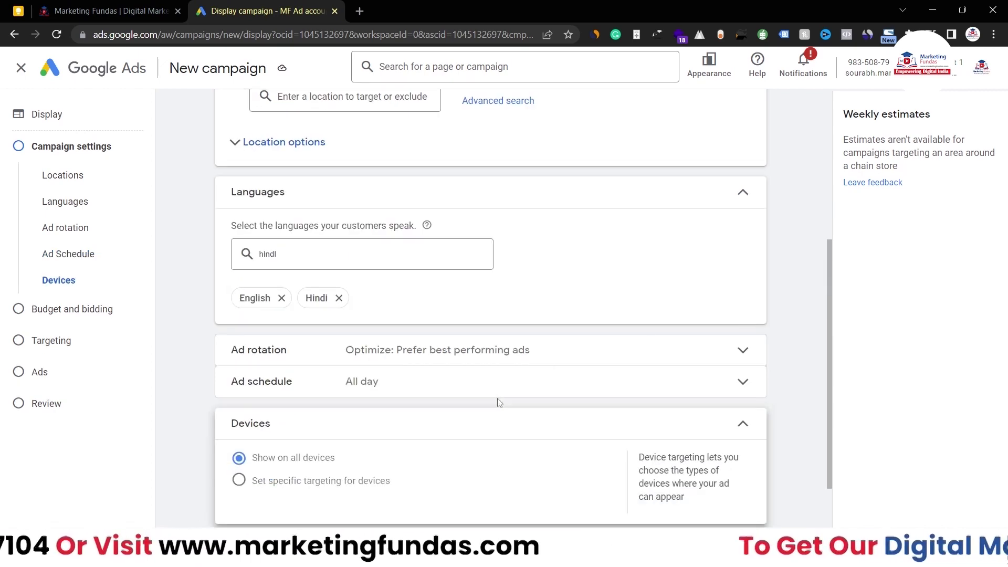
{"action": "scroll", "coordinate": [496, 398], "scroll_direction": "down", "scroll_amount": 2}
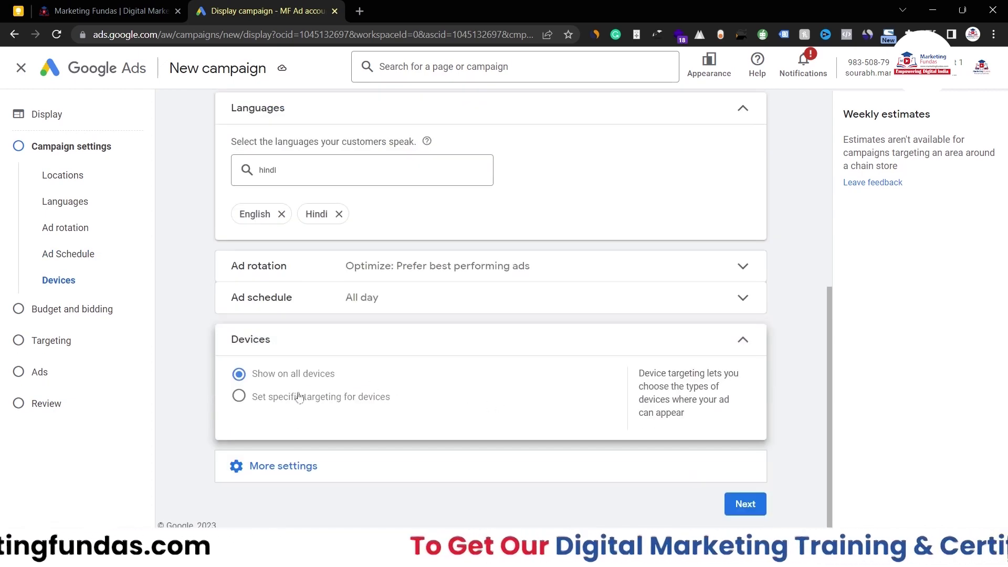
{"action": "left_click", "coordinate": [271, 404]}
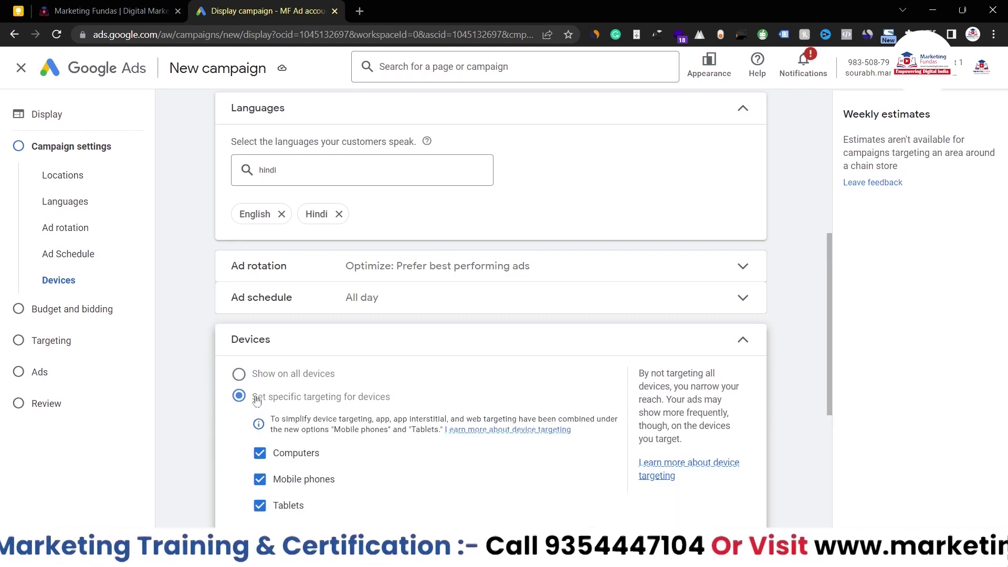
{"action": "scroll", "coordinate": [434, 398], "scroll_direction": "down", "scroll_amount": 3}
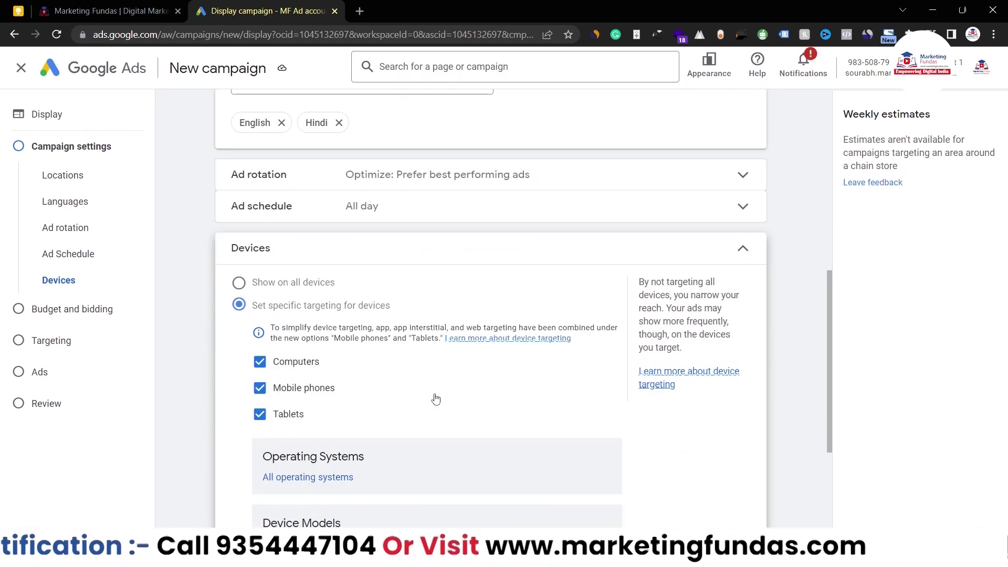
{"action": "scroll", "coordinate": [452, 313], "scroll_direction": "down", "scroll_amount": 2}
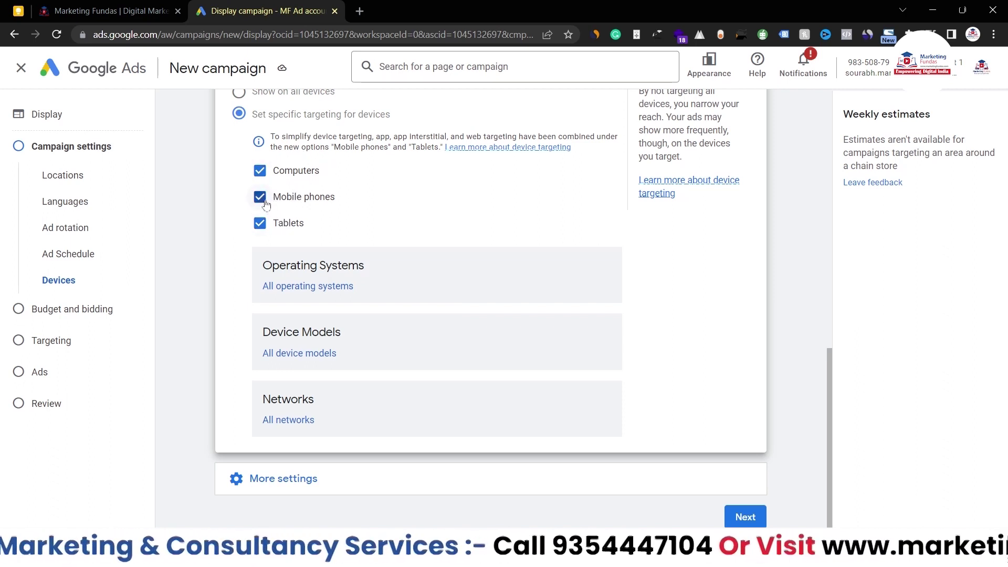
{"action": "left_click", "coordinate": [261, 174]}
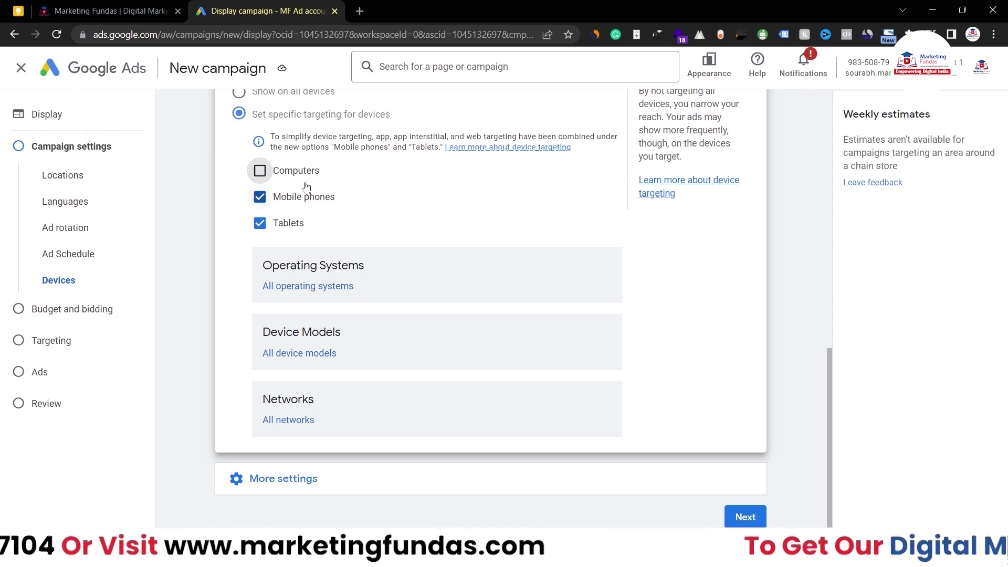
{"action": "left_click", "coordinate": [261, 171]}
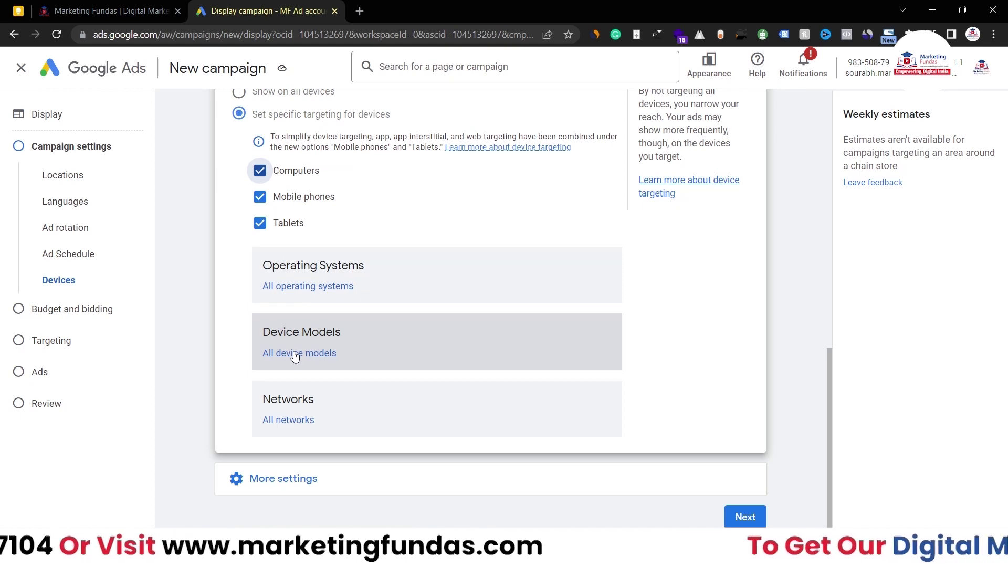
{"action": "scroll", "coordinate": [765, 270], "scroll_direction": "up", "scroll_amount": 2}
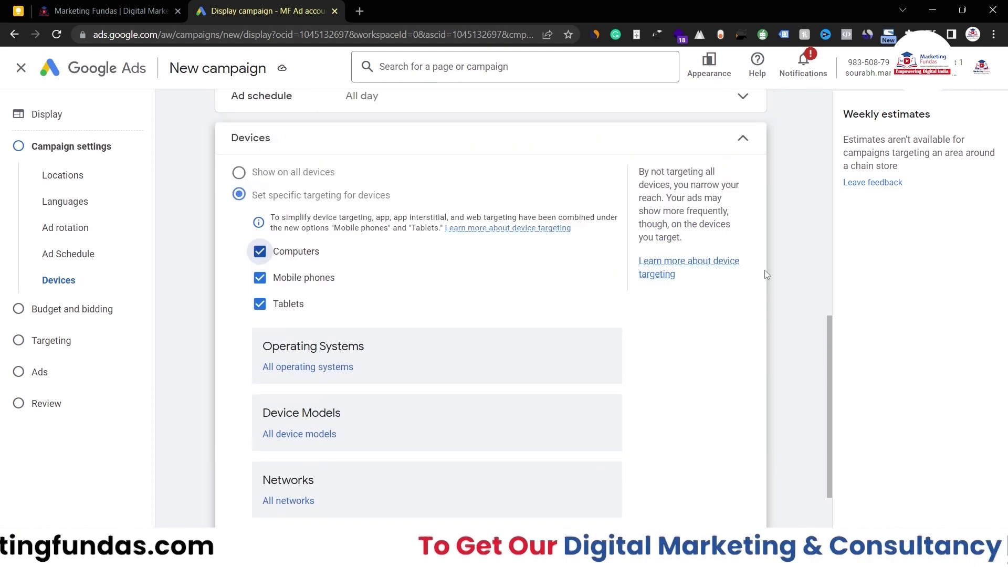
{"action": "left_click", "coordinate": [728, 144]}
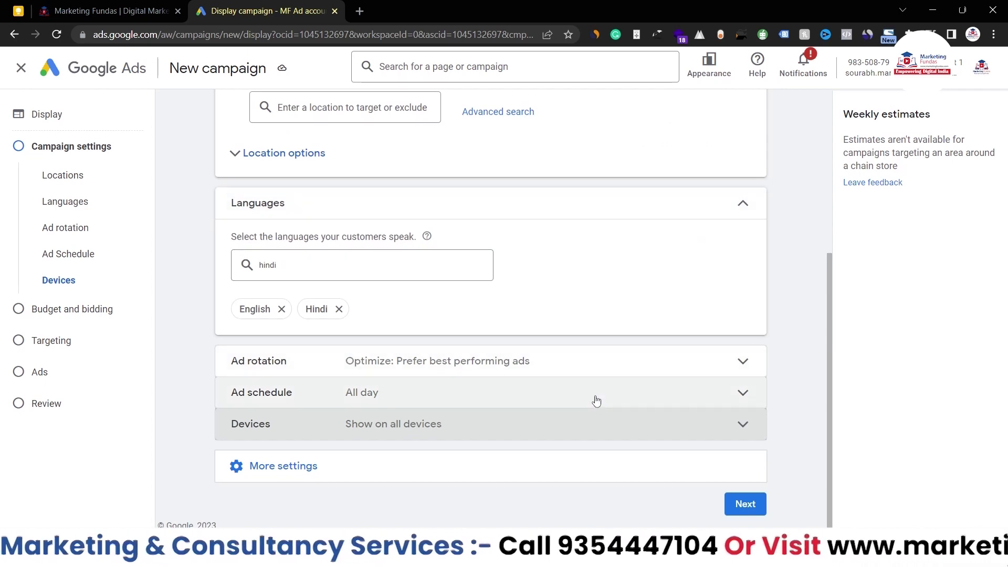
{"action": "left_click", "coordinate": [306, 469]}
{"action": "scroll", "coordinate": [348, 428], "scroll_direction": "down", "scroll_amount": 3}
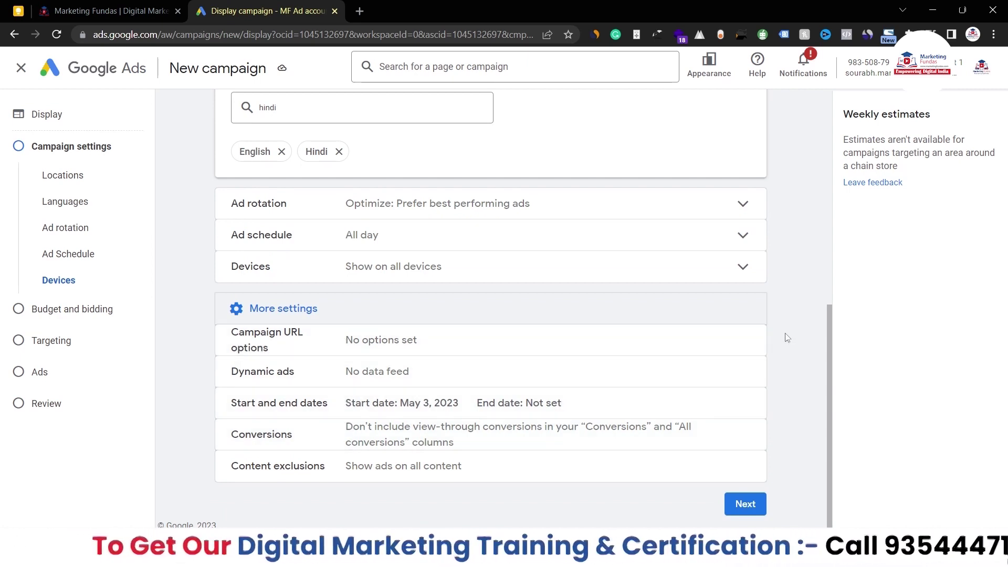
{"action": "left_click", "coordinate": [740, 342]}
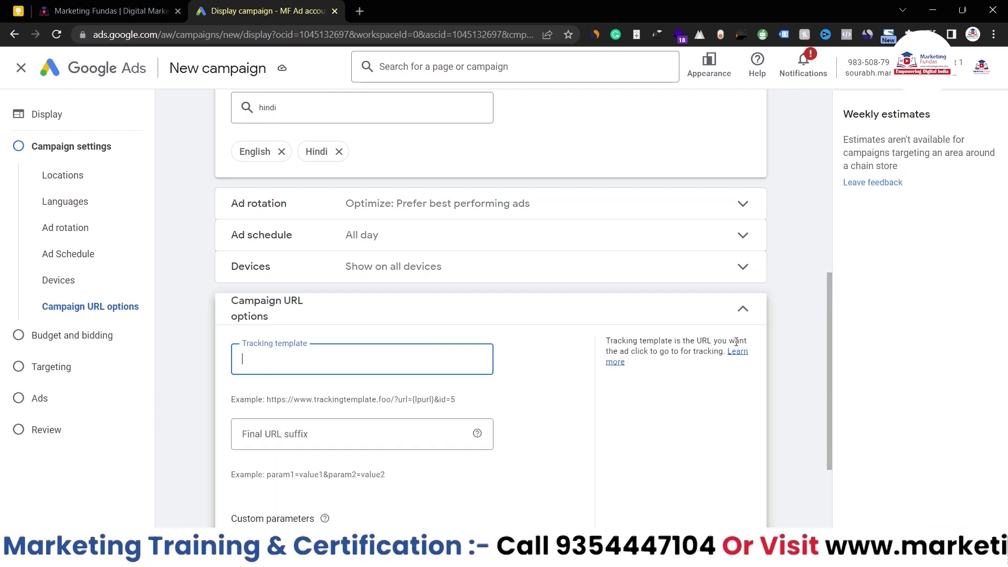
{"action": "left_click", "coordinate": [683, 316]}
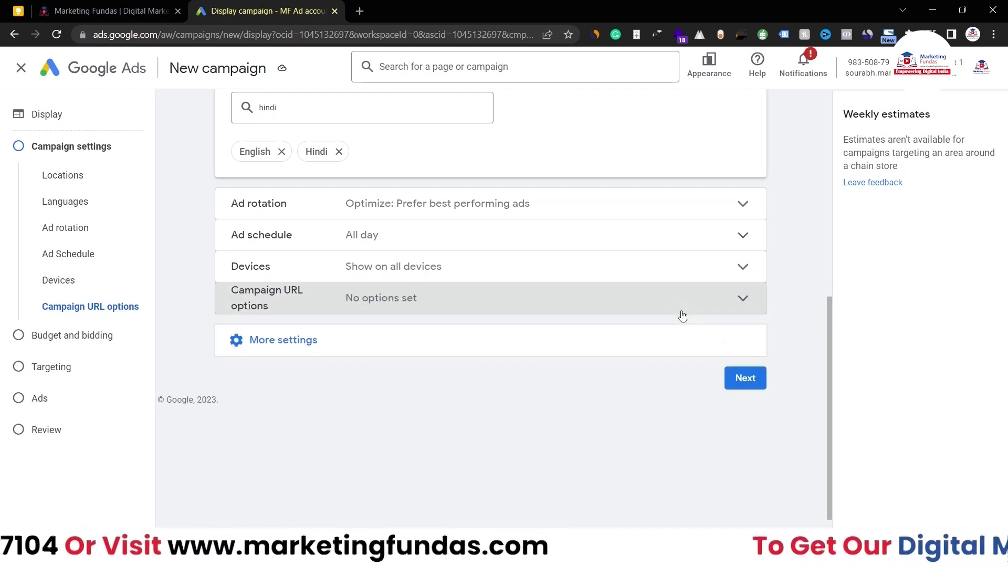
{"action": "left_click", "coordinate": [279, 337]}
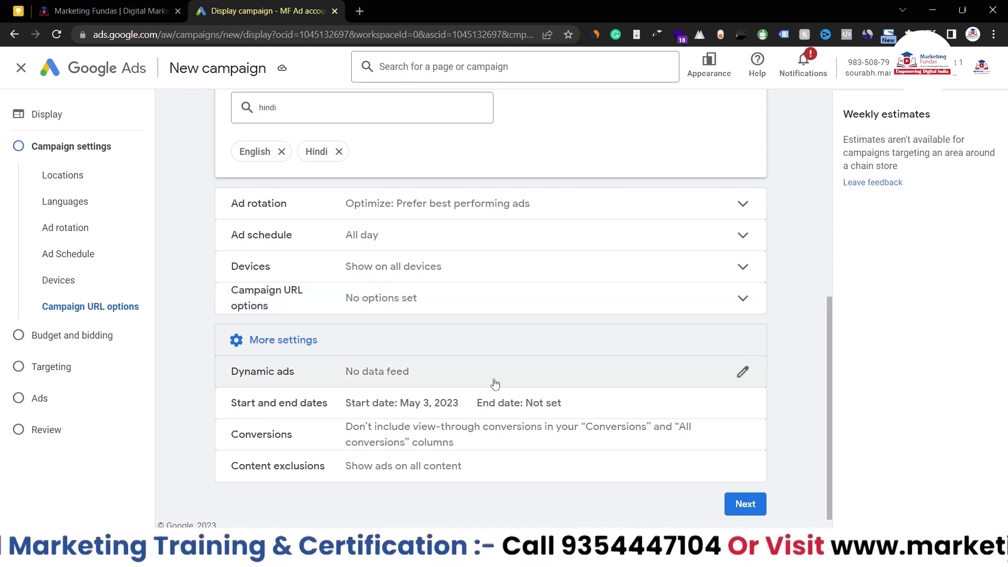
Exclude Embedded YouTube videos under Content exclusions and move on with Next
{"action": "scroll", "coordinate": [493, 383], "scroll_direction": "down", "scroll_amount": 1}
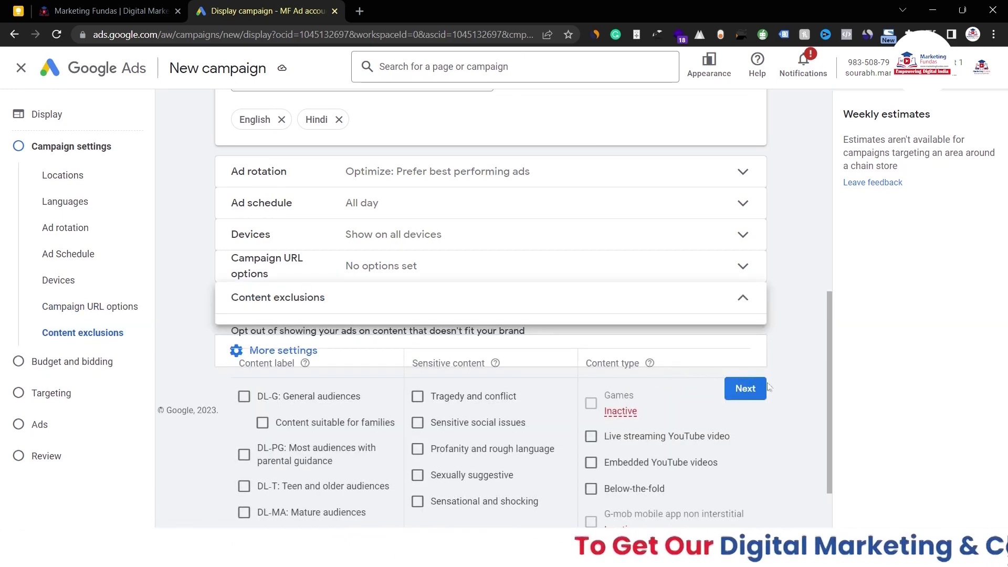
{"action": "scroll", "coordinate": [792, 402], "scroll_direction": "down", "scroll_amount": 3}
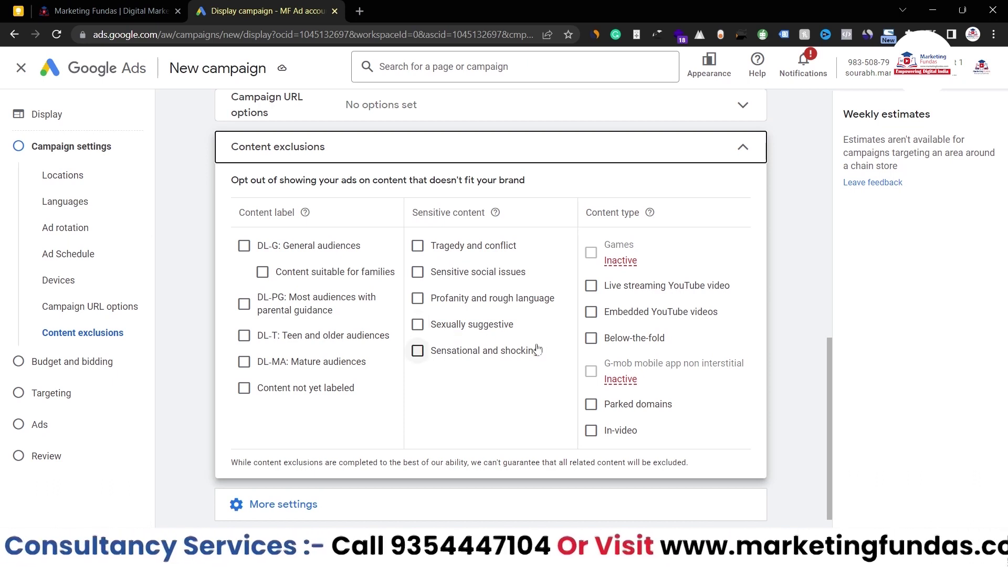
{"action": "mouse_move", "coordinate": [625, 370]}
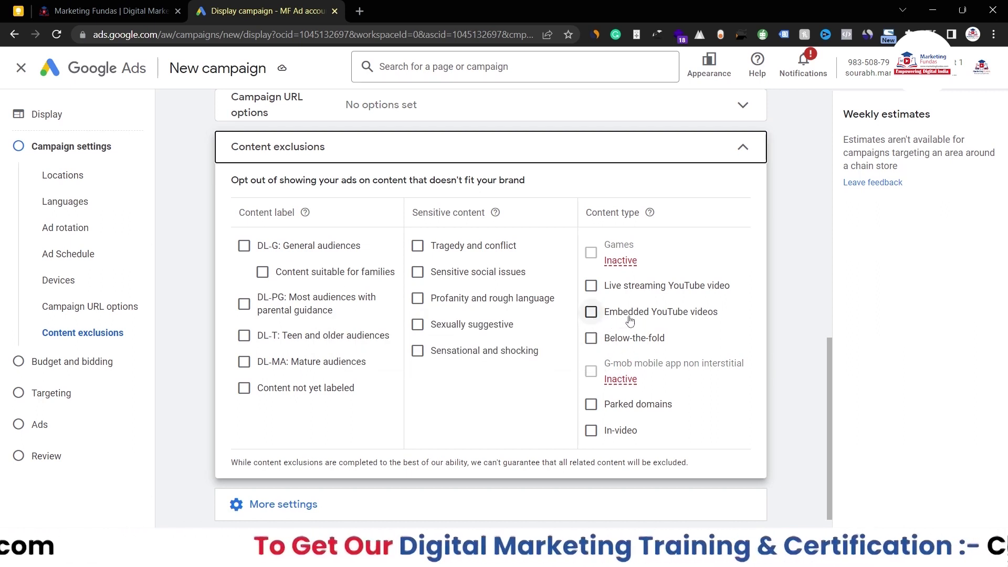
{"action": "left_click", "coordinate": [591, 313]}
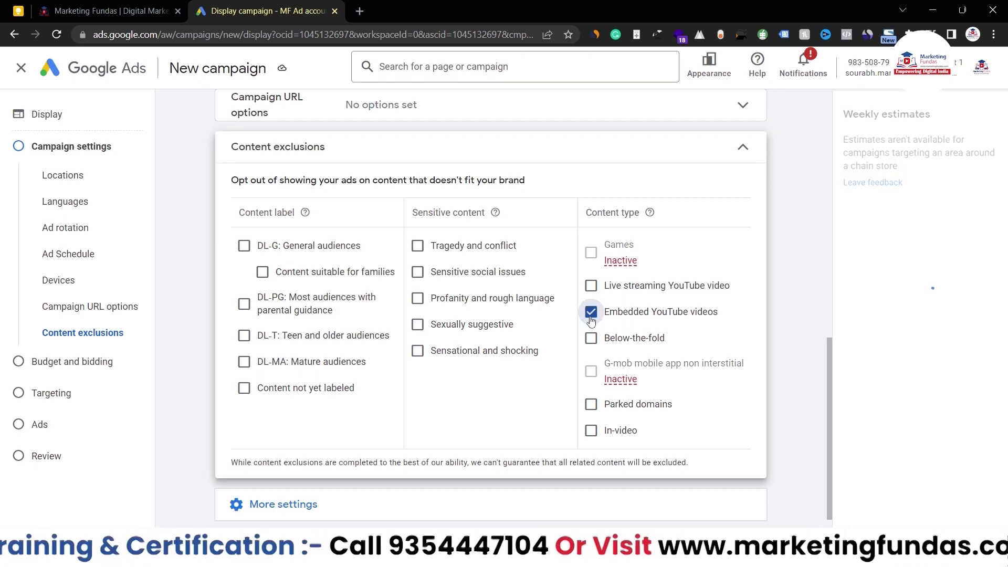
{"action": "left_click", "coordinate": [744, 149]}
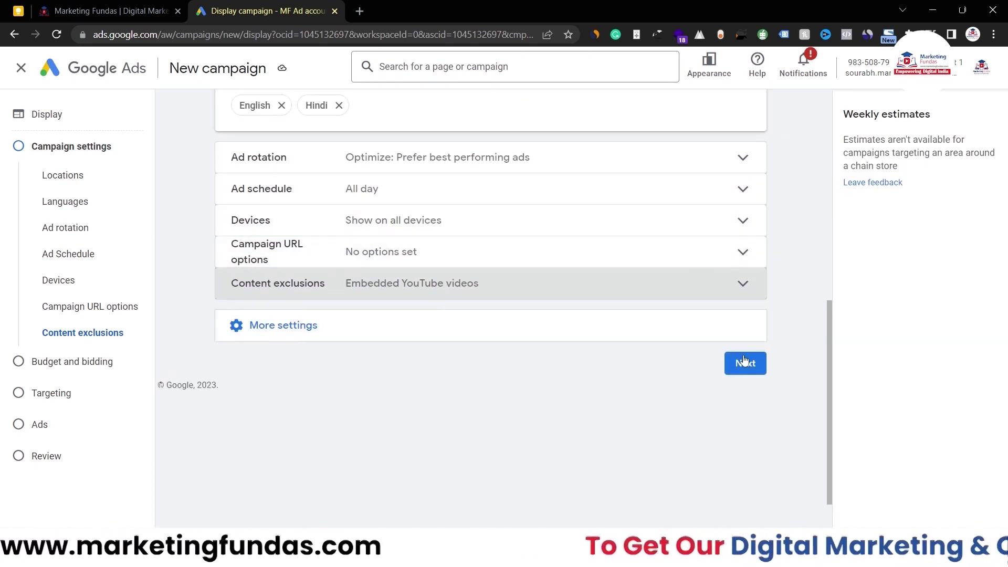
{"action": "left_click", "coordinate": [743, 361]}
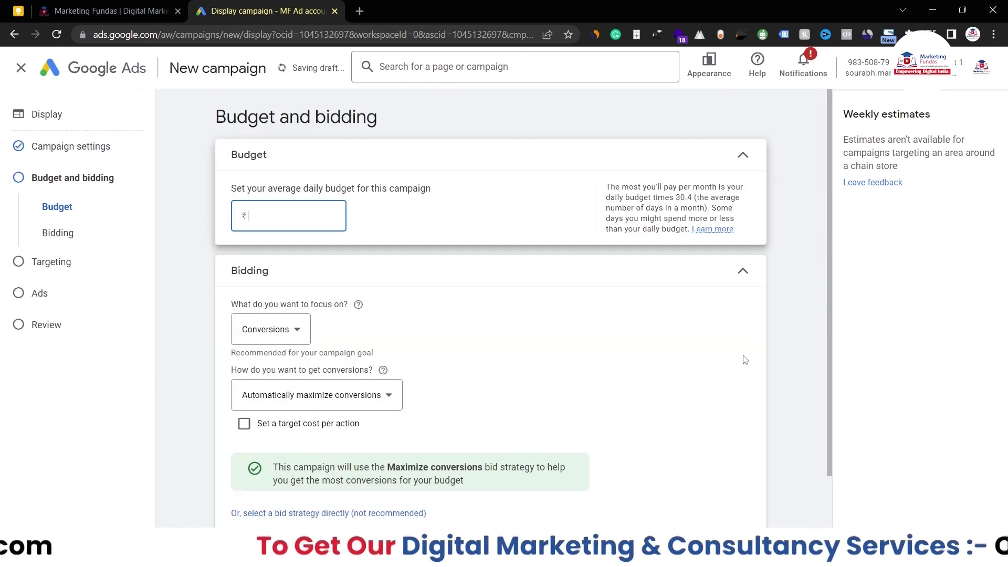
Enter 1600 as the campaign's average daily budget (₹1,600)
{"action": "type", "text": "1"}
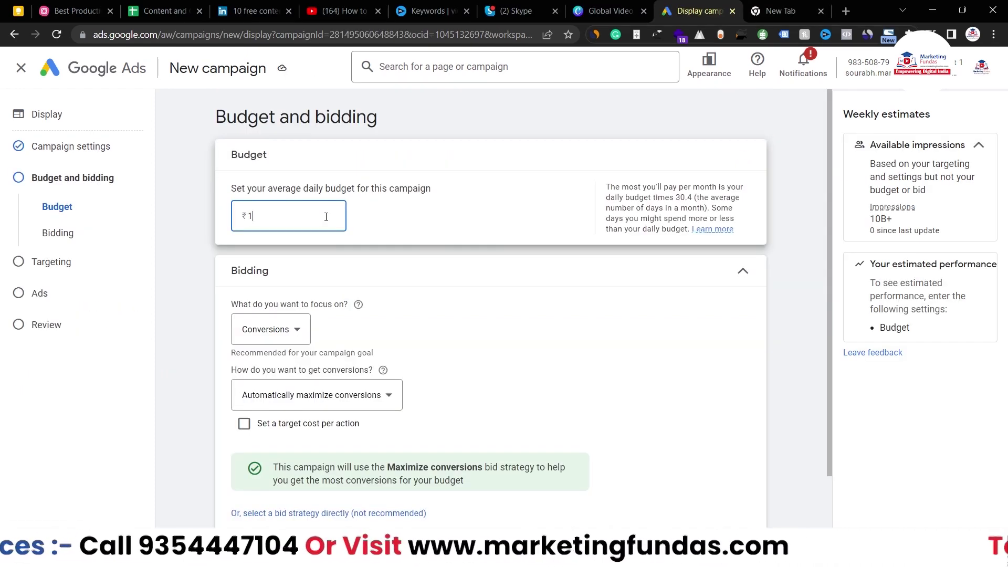
{"action": "type", "text": "600"}
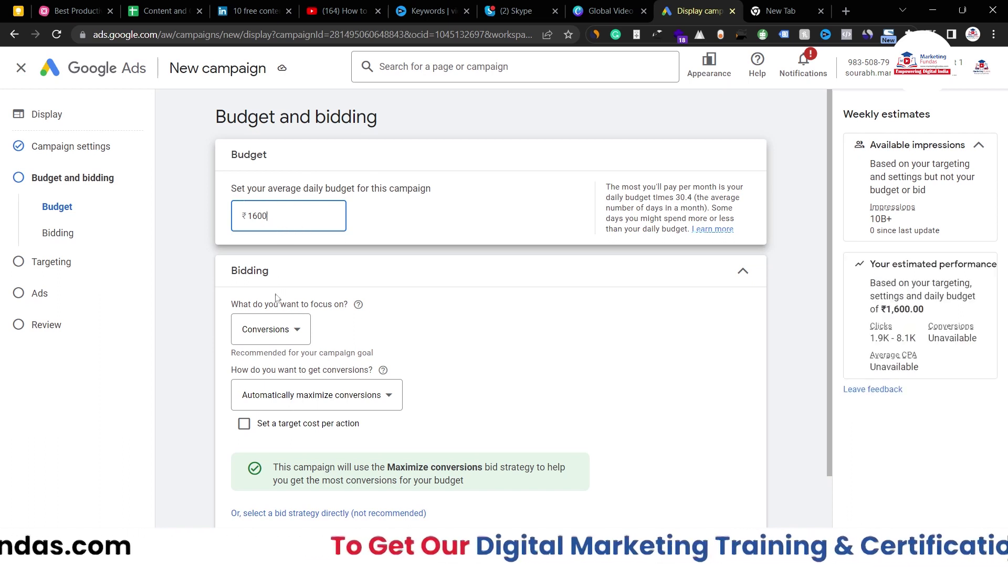
{"action": "left_click", "coordinate": [269, 336]}
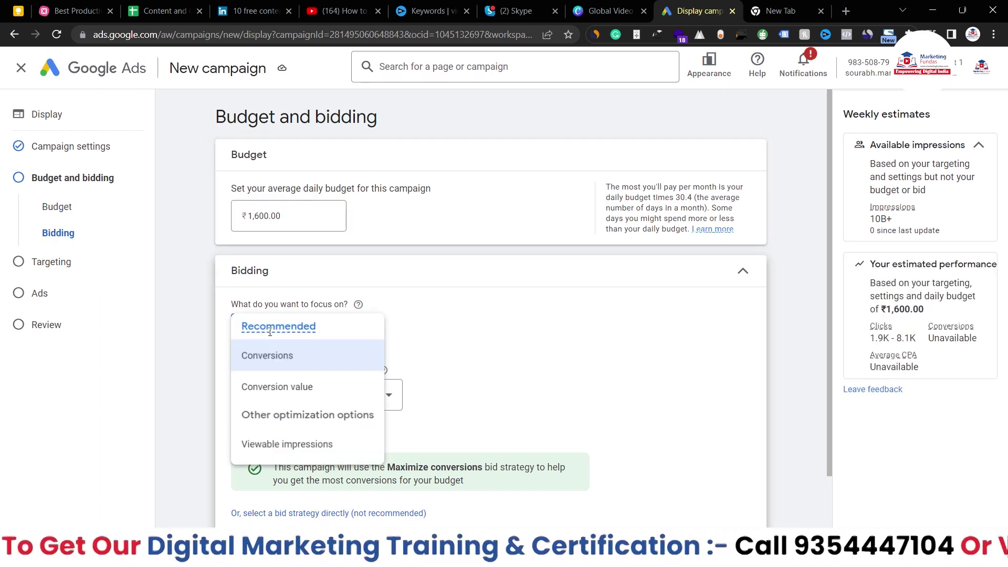
Focus bidding on Viewable impressions with a ₹40 viewable CPM bid, then continue to Targeting
{"action": "left_click", "coordinate": [287, 445]}
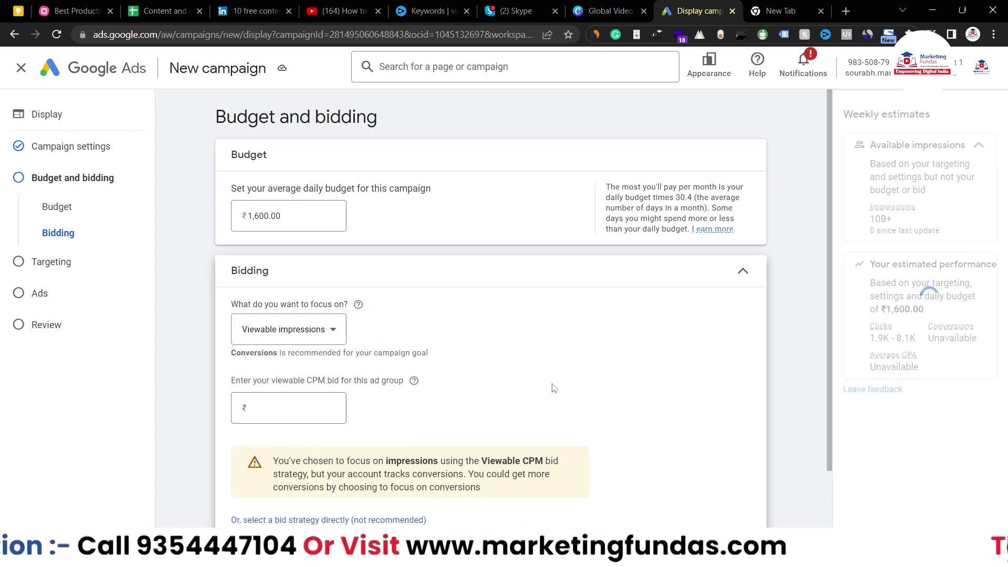
{"action": "scroll", "coordinate": [552, 387], "scroll_direction": "down", "scroll_amount": 1}
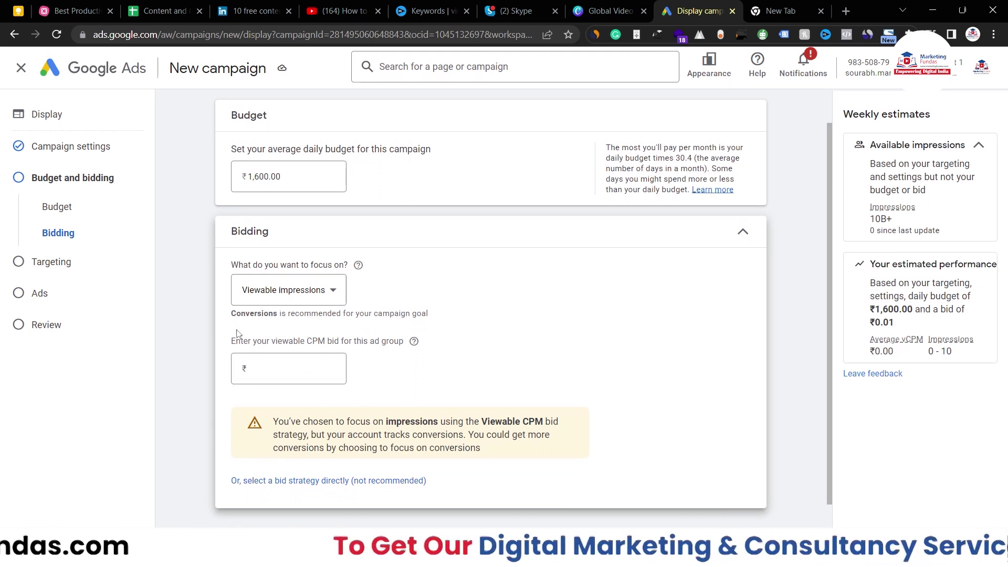
{"action": "left_click", "coordinate": [282, 367]}
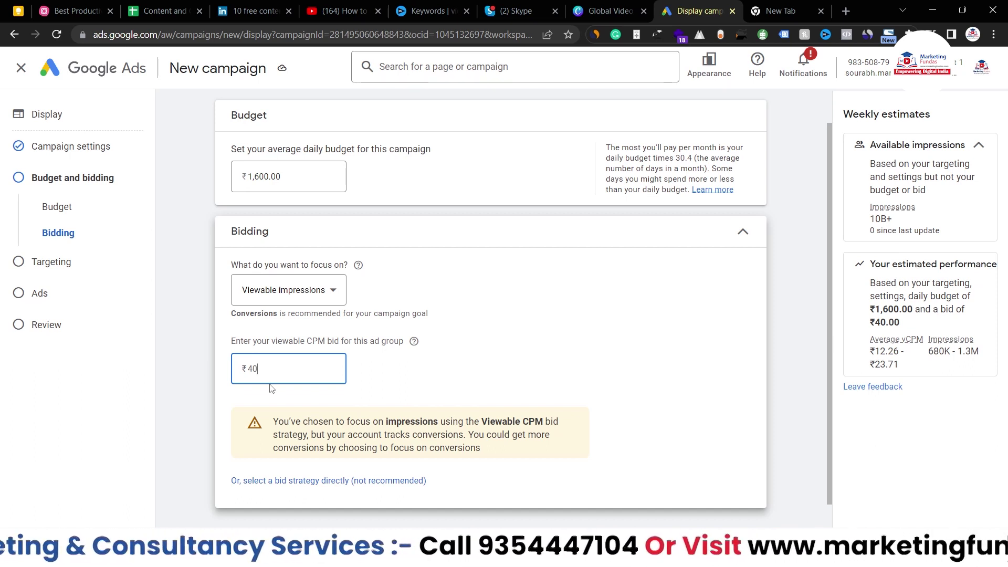
{"action": "left_click", "coordinate": [558, 349]}
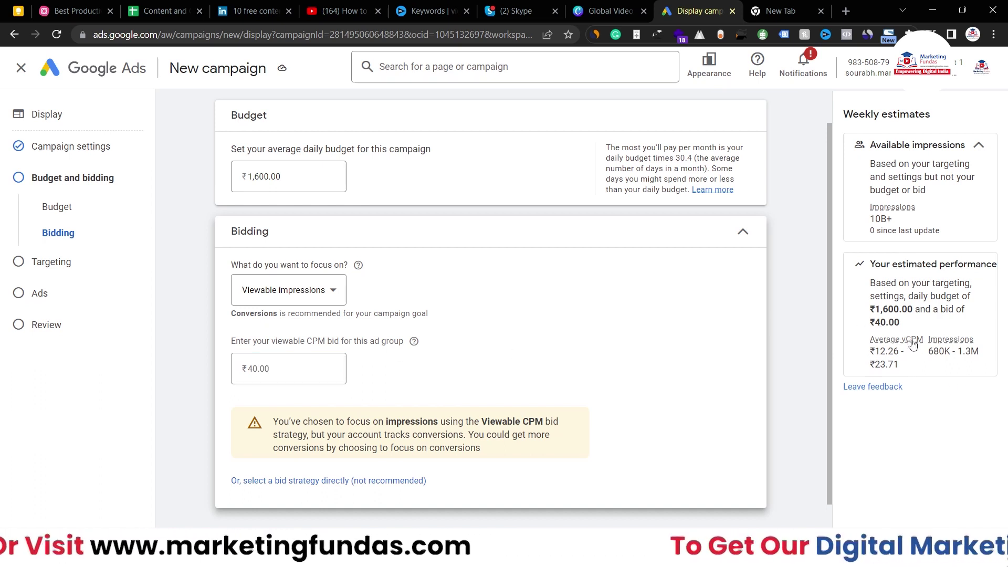
{"action": "double_click", "coordinate": [877, 353]}
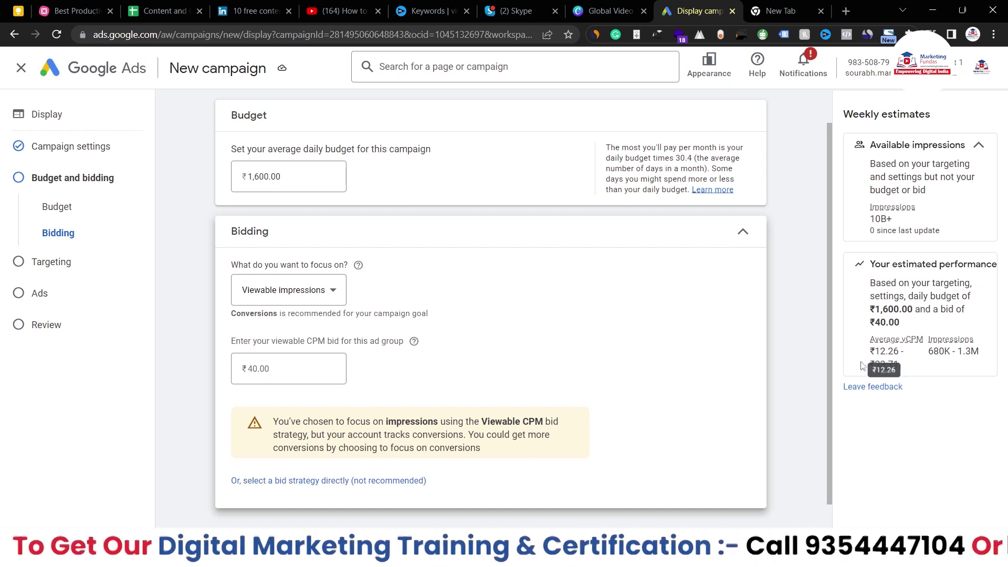
{"action": "left_click", "coordinate": [369, 385]}
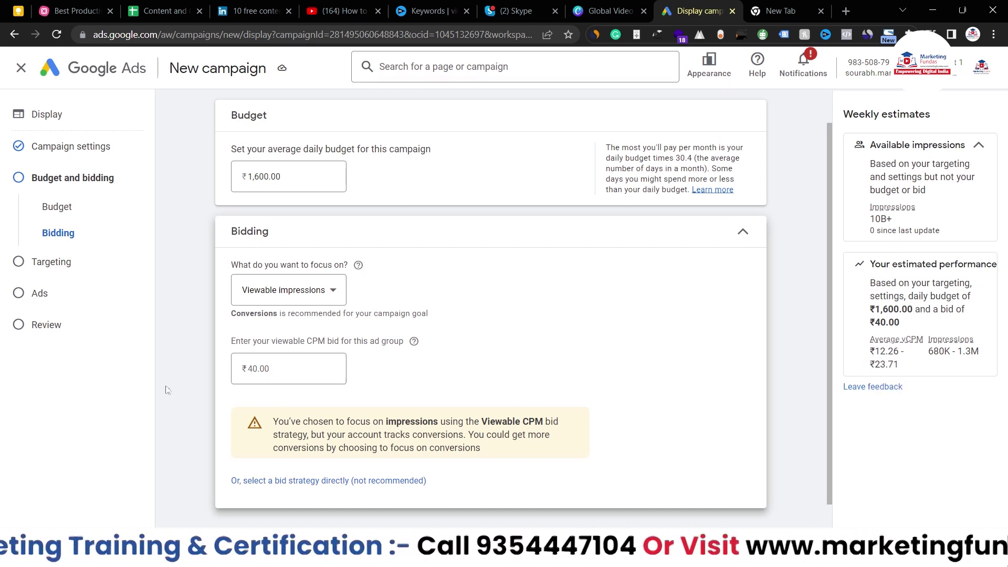
{"action": "scroll", "coordinate": [400, 387], "scroll_direction": "down", "scroll_amount": 1}
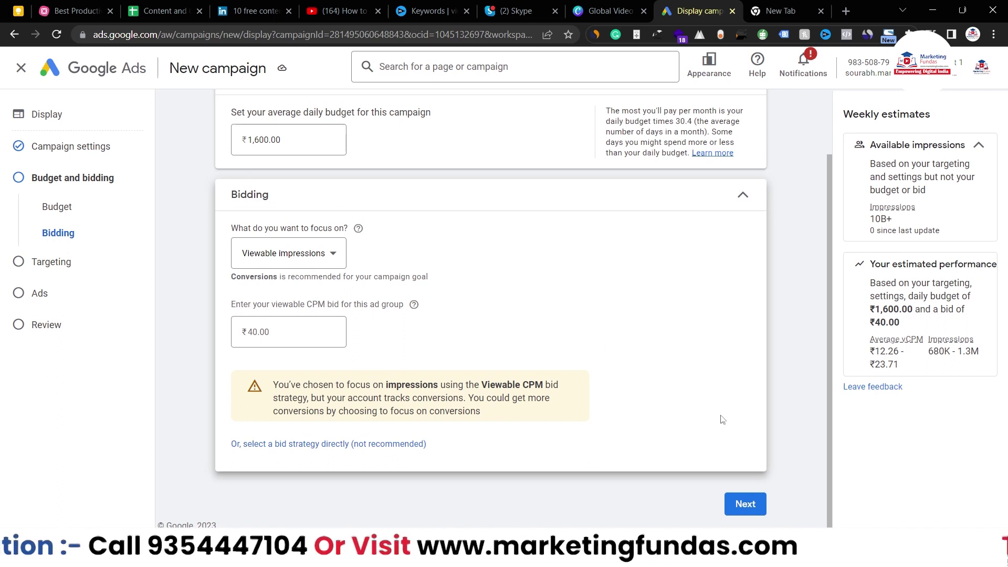
{"action": "left_click", "coordinate": [746, 505]}
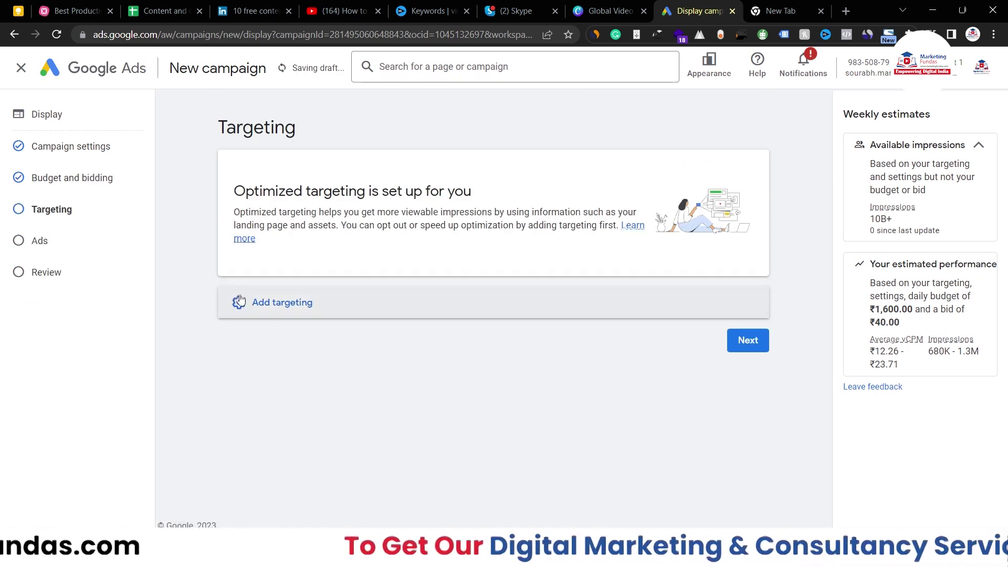
Expand Add targeting to list the targeting types, dismissing the identity confirmation prompt
{"action": "left_click", "coordinate": [262, 302]}
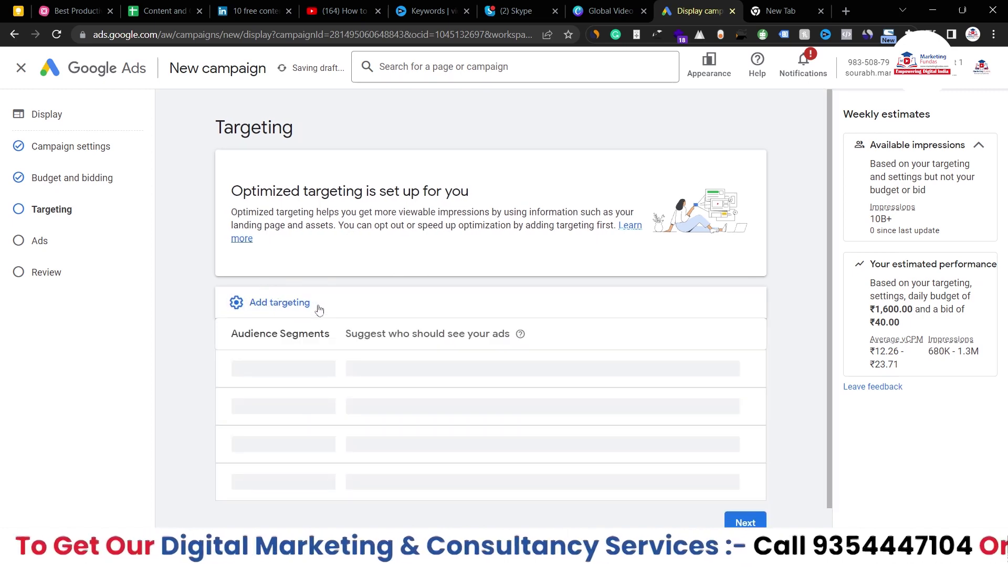
{"action": "scroll", "coordinate": [434, 307], "scroll_direction": "down", "scroll_amount": 1}
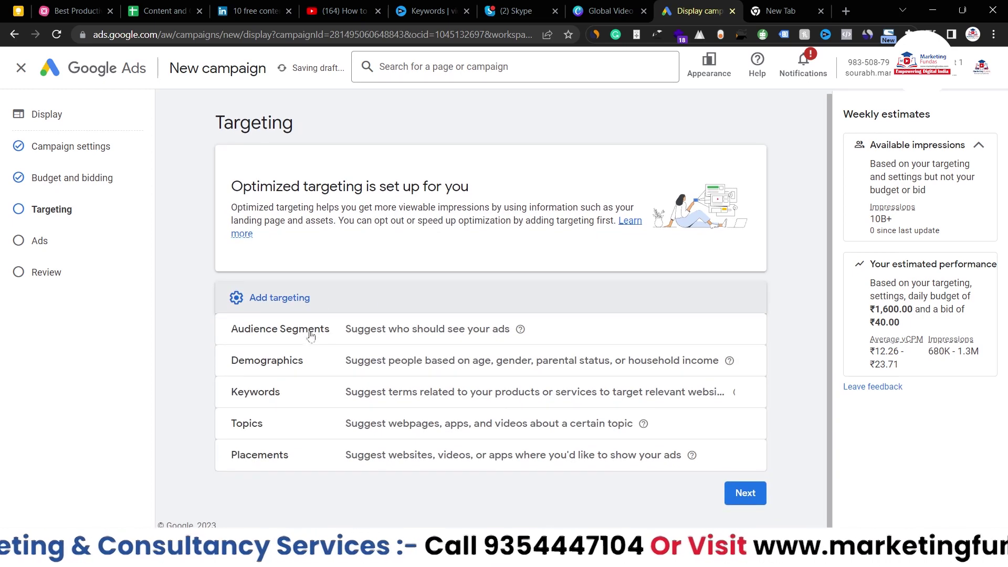
{"action": "key", "text": "Escape"}
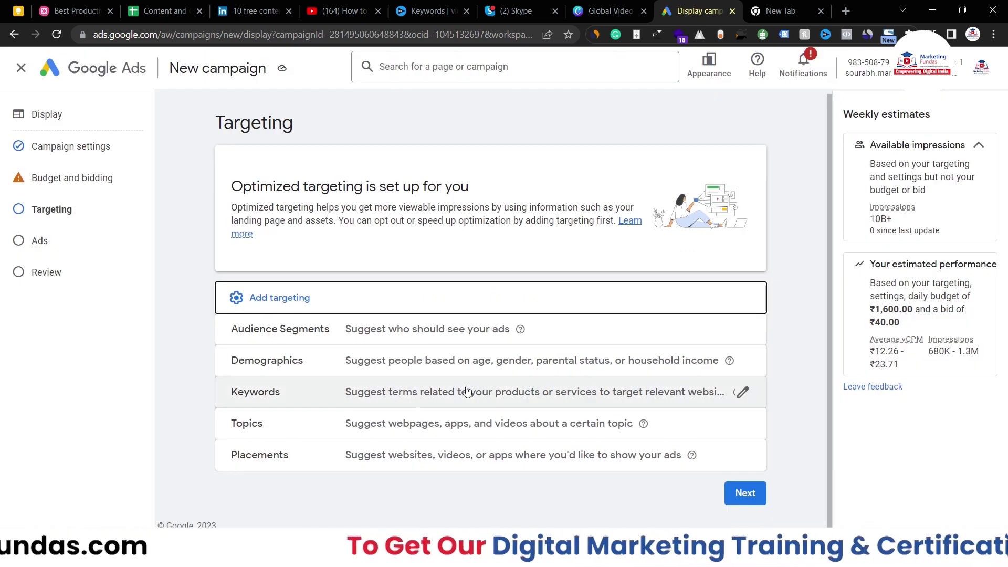
Open keyword targeting and bring up the suggested keyword ideas
{"action": "left_click", "coordinate": [744, 392]}
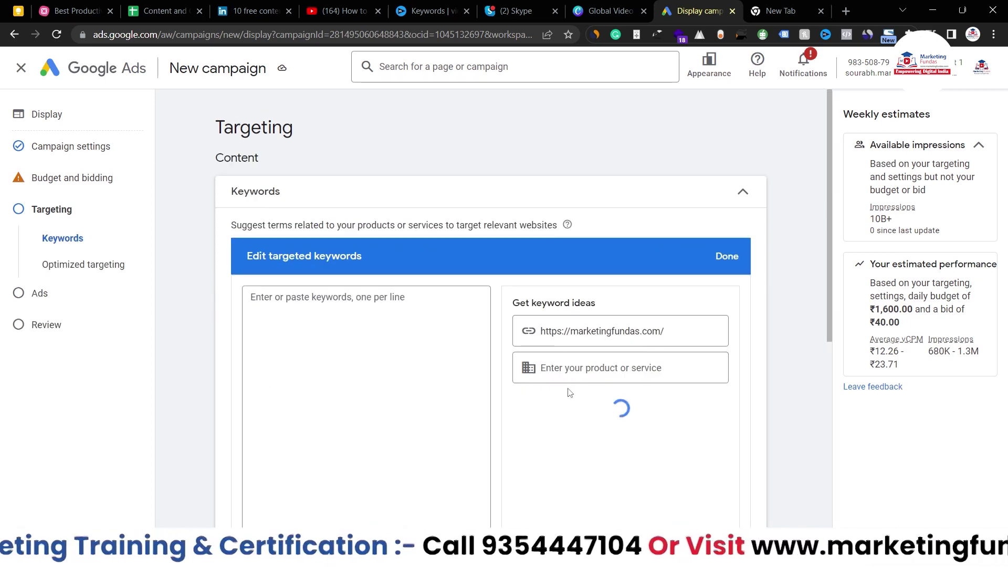
{"action": "scroll", "coordinate": [788, 377], "scroll_direction": "down", "scroll_amount": 3}
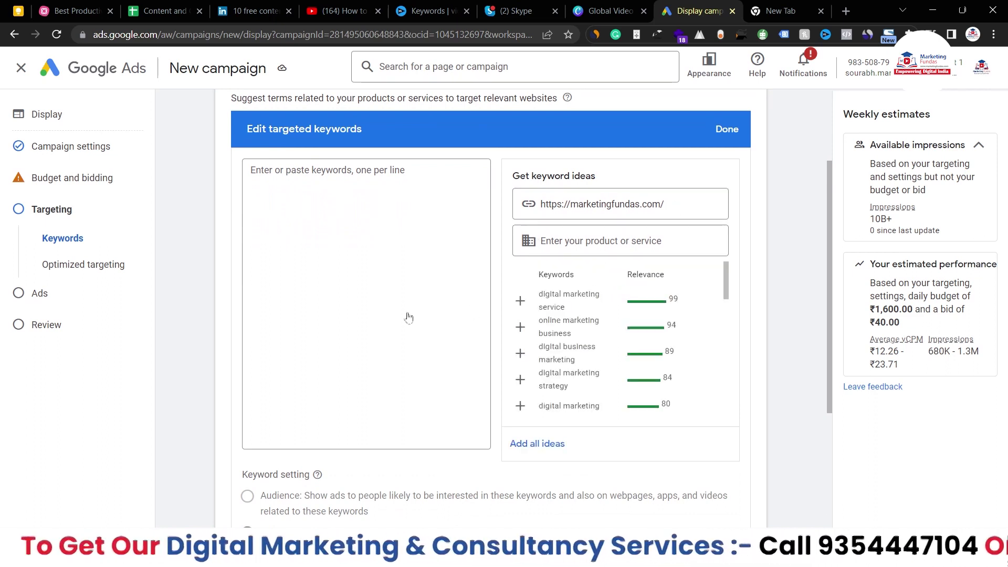
{"action": "left_click", "coordinate": [407, 286]}
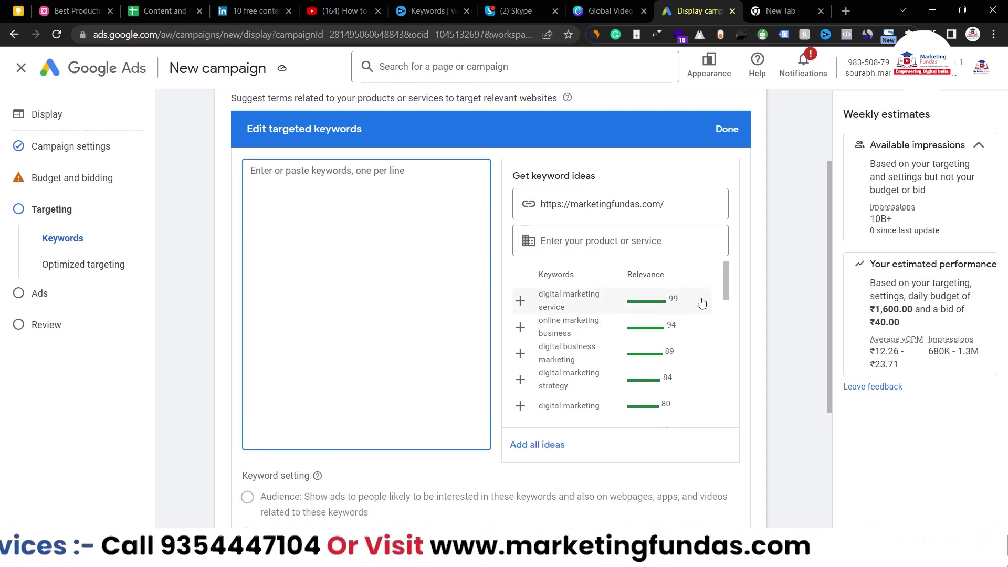
{"action": "scroll", "coordinate": [598, 367], "scroll_direction": "down", "scroll_amount": 2}
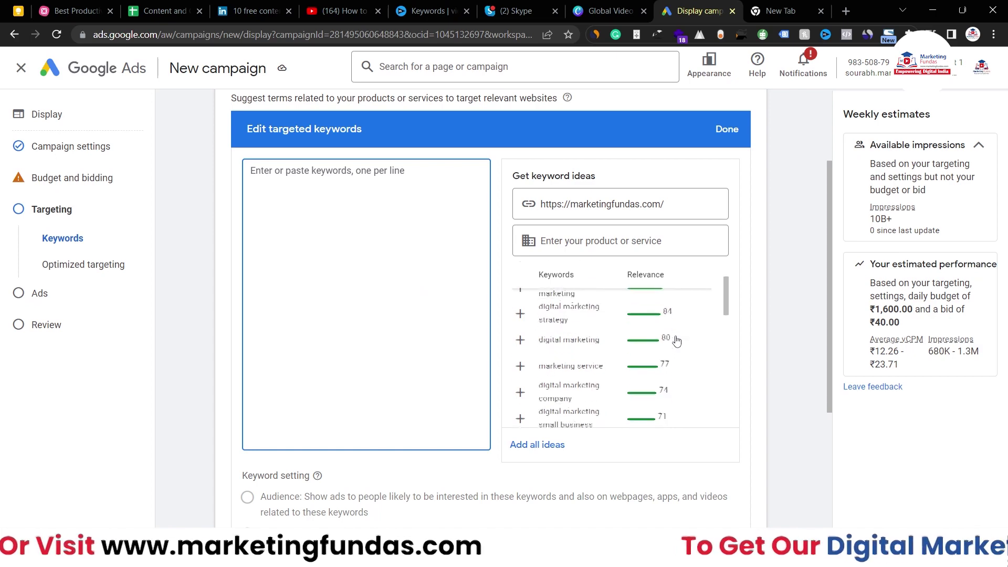
{"action": "scroll", "coordinate": [598, 367], "scroll_direction": "up", "scroll_amount": 5}
{"action": "scroll", "coordinate": [776, 360], "scroll_direction": "down", "scroll_amount": 4}
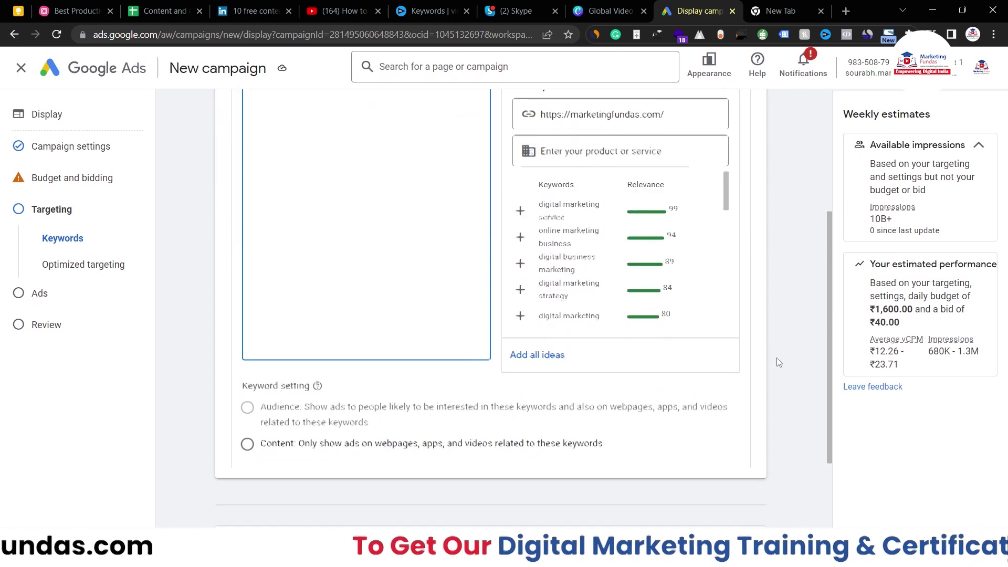
Add keywords digital marketing service, online marketing business, digital business marketing and digital marketing strategy
{"action": "left_click", "coordinate": [520, 202]}
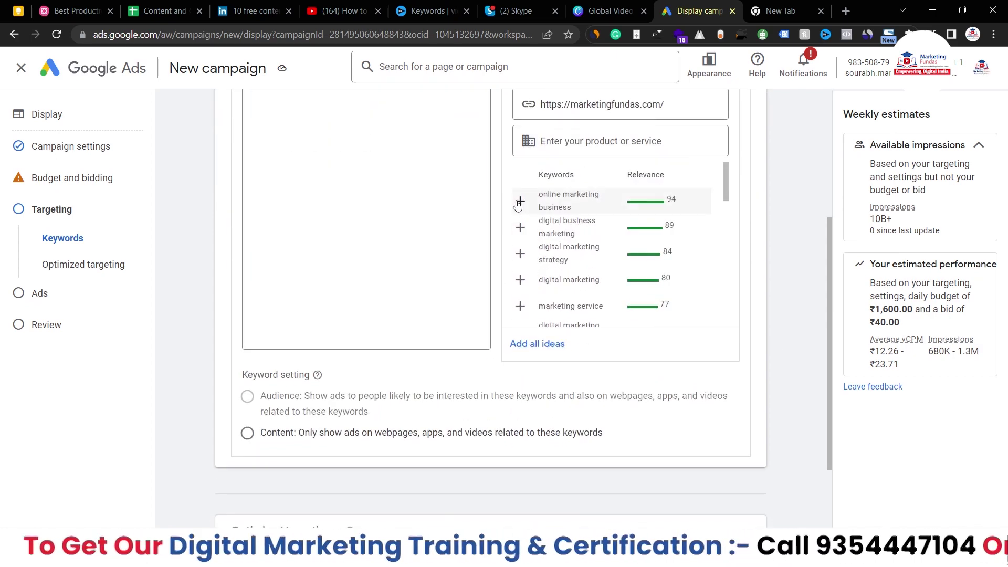
{"action": "left_click", "coordinate": [518, 211]}
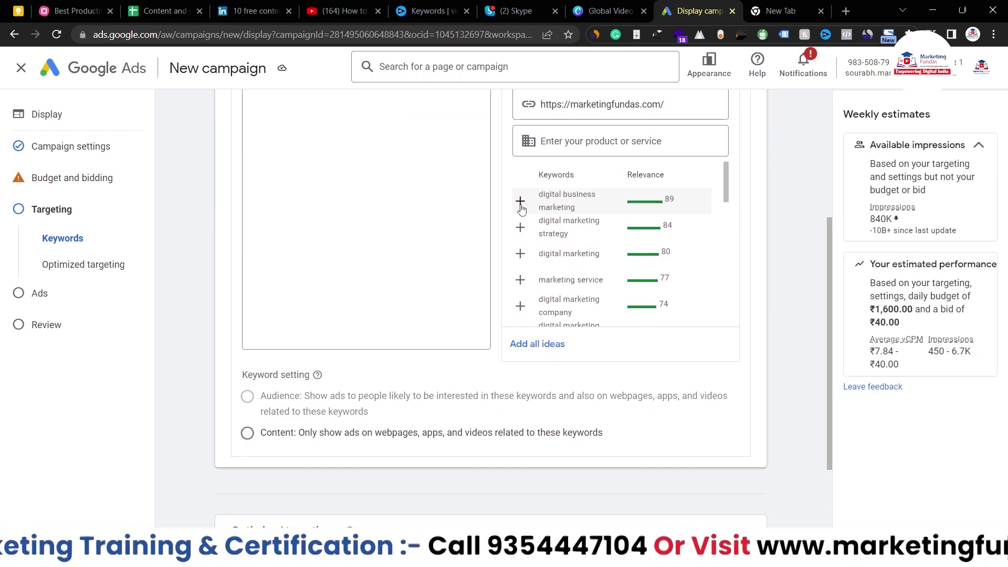
{"action": "left_click", "coordinate": [521, 218]}
{"action": "left_click", "coordinate": [521, 202]}
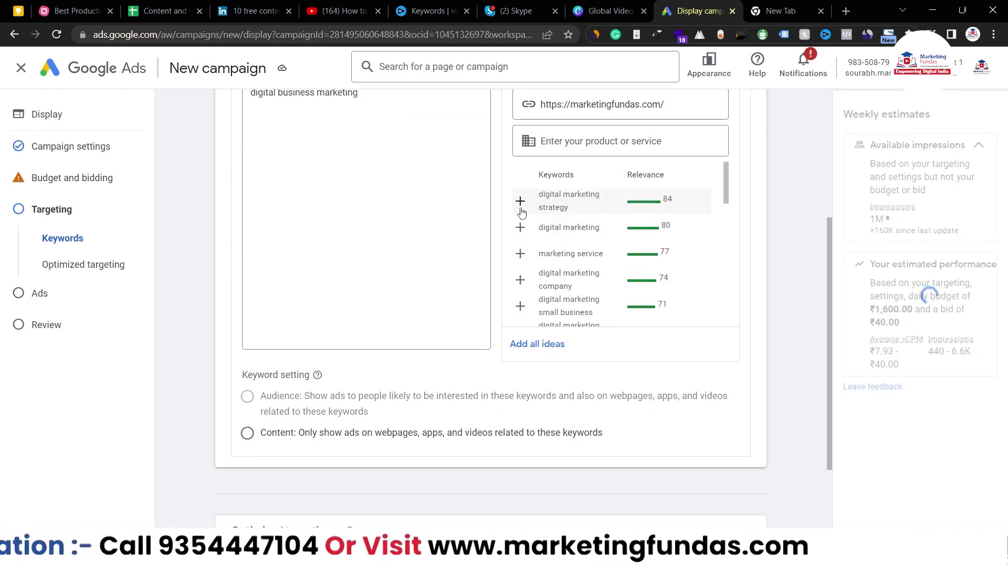
{"action": "scroll", "coordinate": [383, 268], "scroll_direction": "up", "scroll_amount": 1}
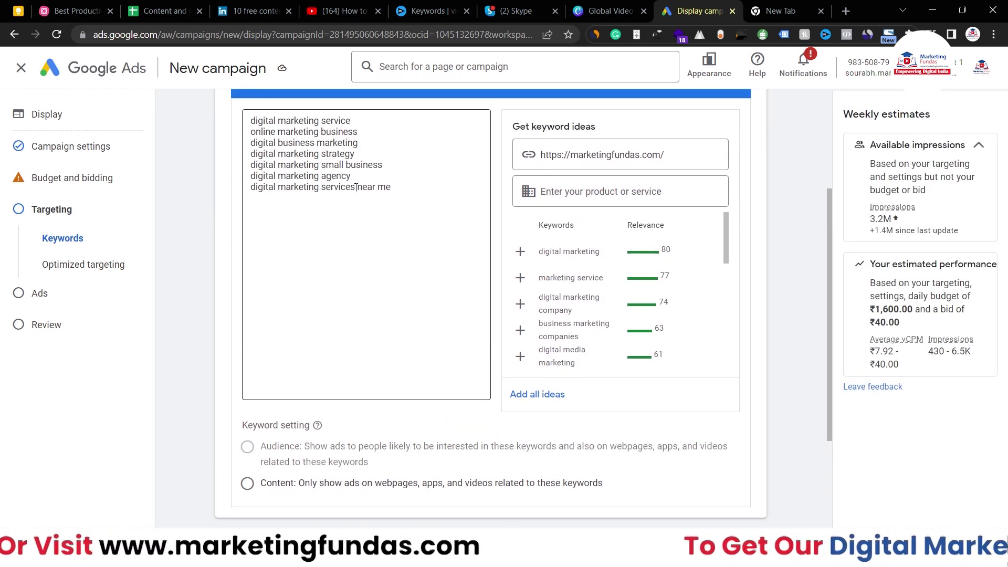
{"action": "scroll", "coordinate": [367, 212], "scroll_direction": "down", "scroll_amount": 2}
{"action": "scroll", "coordinate": [367, 212], "scroll_direction": "up", "scroll_amount": 5}
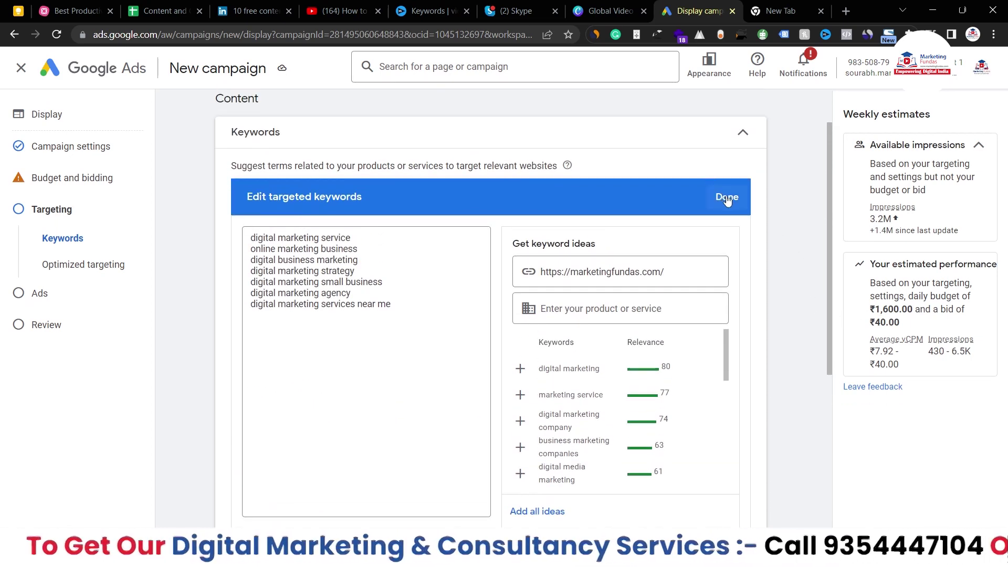
{"action": "left_click", "coordinate": [725, 197]}
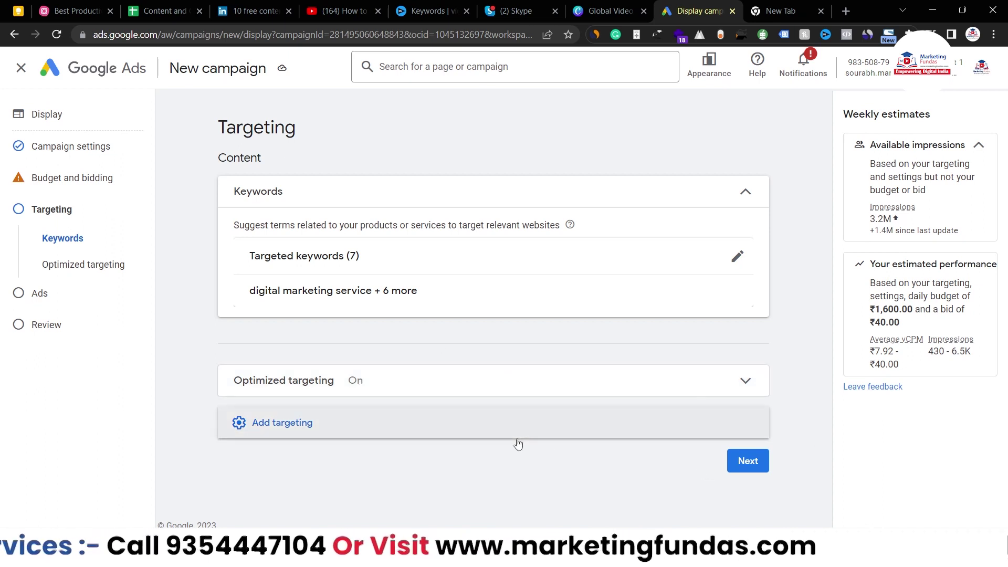
Expand the extra targeting options and continue to the Ad creation step
{"action": "left_click", "coordinate": [402, 439]}
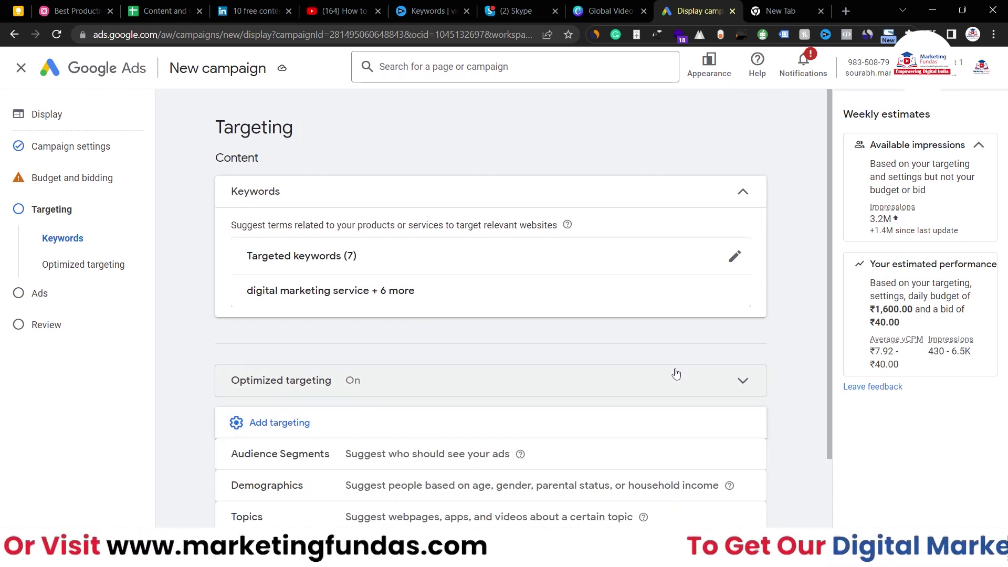
{"action": "scroll", "coordinate": [798, 403], "scroll_direction": "down", "scroll_amount": 2}
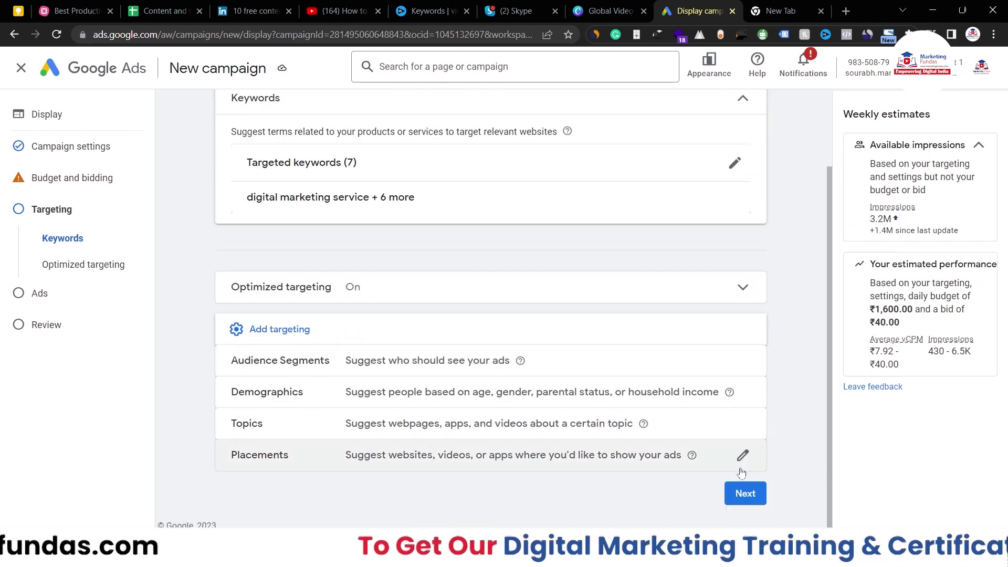
{"action": "left_click", "coordinate": [746, 493]}
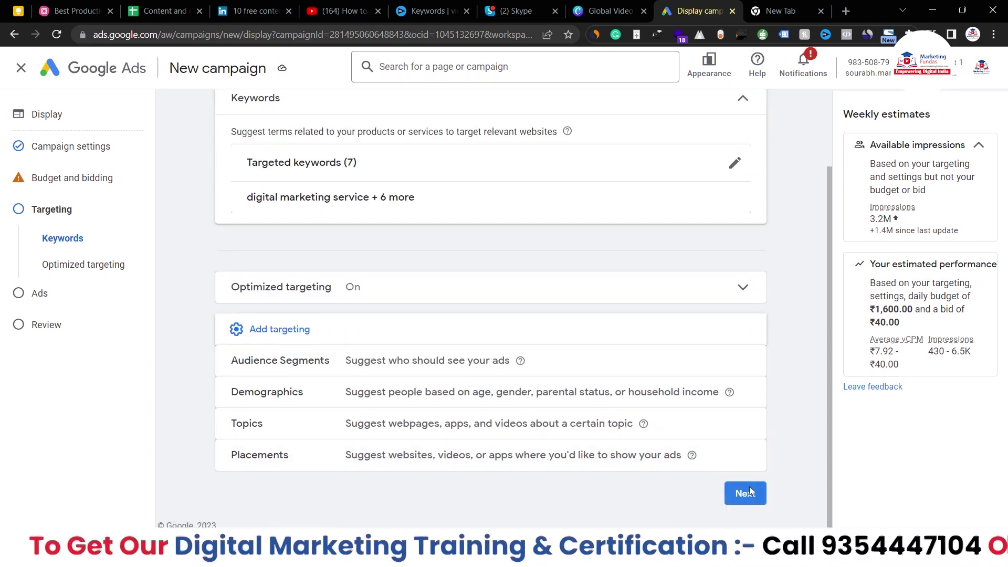
{"action": "scroll", "coordinate": [749, 486], "scroll_direction": "down", "scroll_amount": 3}
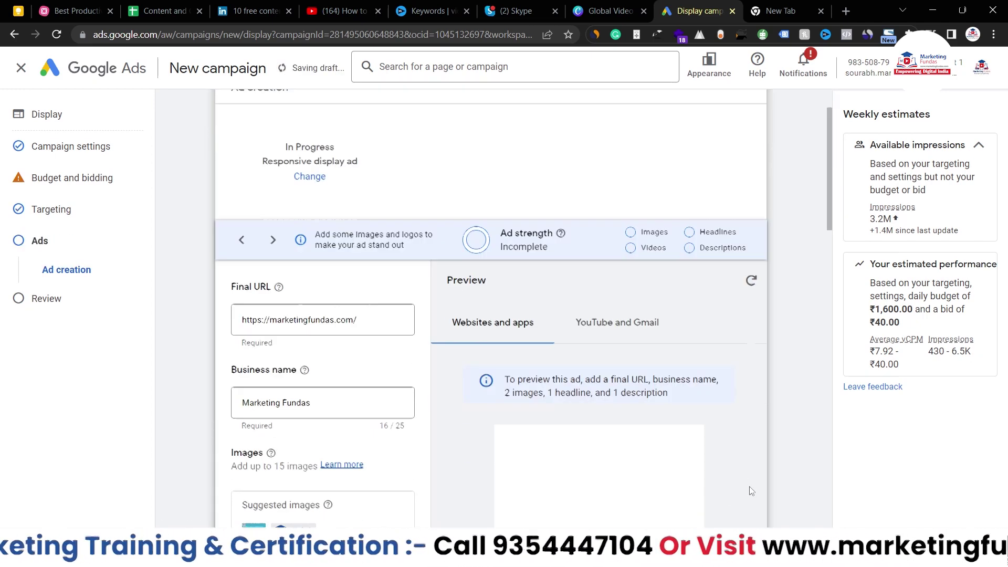
{"action": "scroll", "coordinate": [658, 469], "scroll_direction": "down", "scroll_amount": 1}
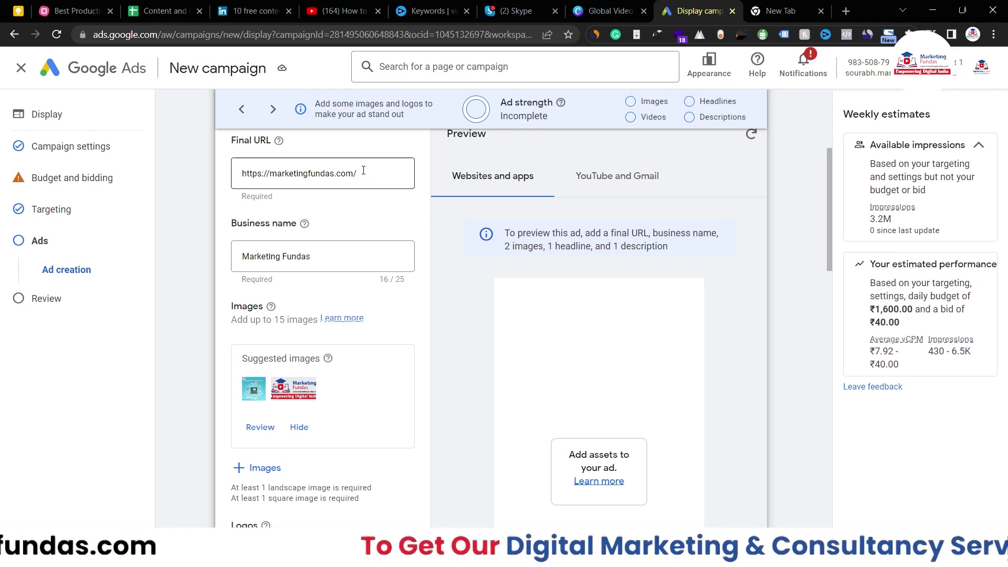
{"action": "left_click_drag", "start_coordinate": [247, 257], "coordinate": [315, 258]}
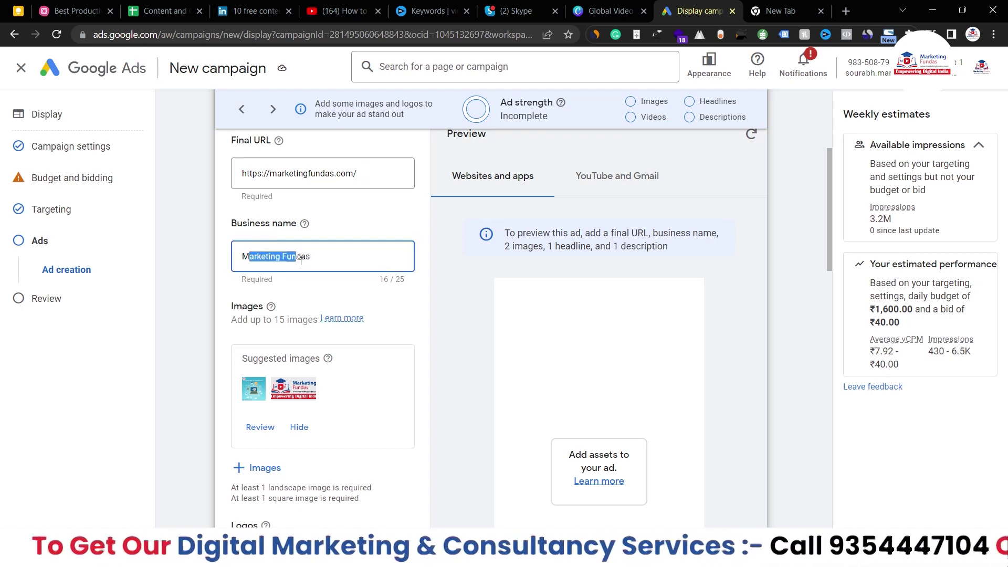
{"action": "left_click", "coordinate": [334, 262]}
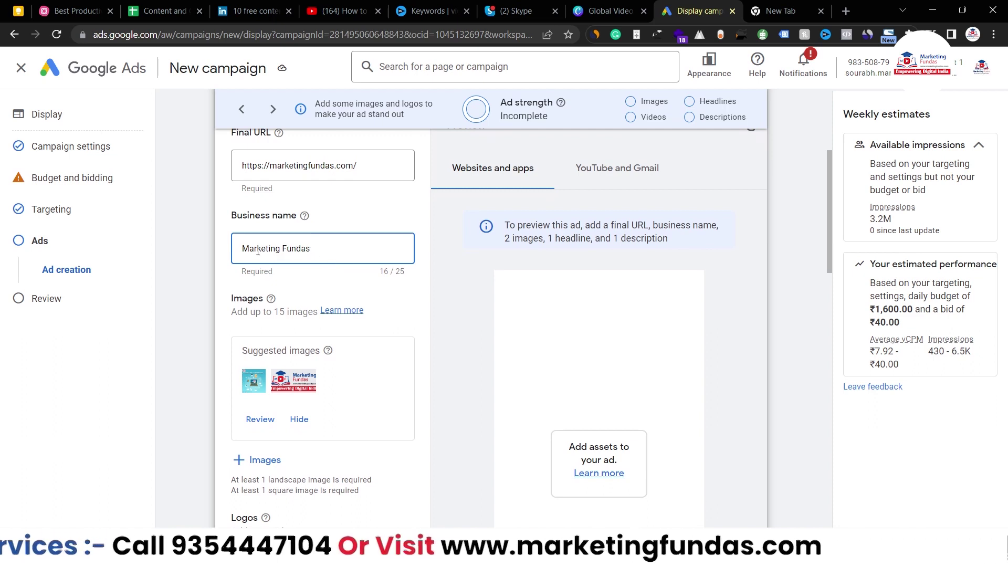
{"action": "left_click", "coordinate": [370, 165]}
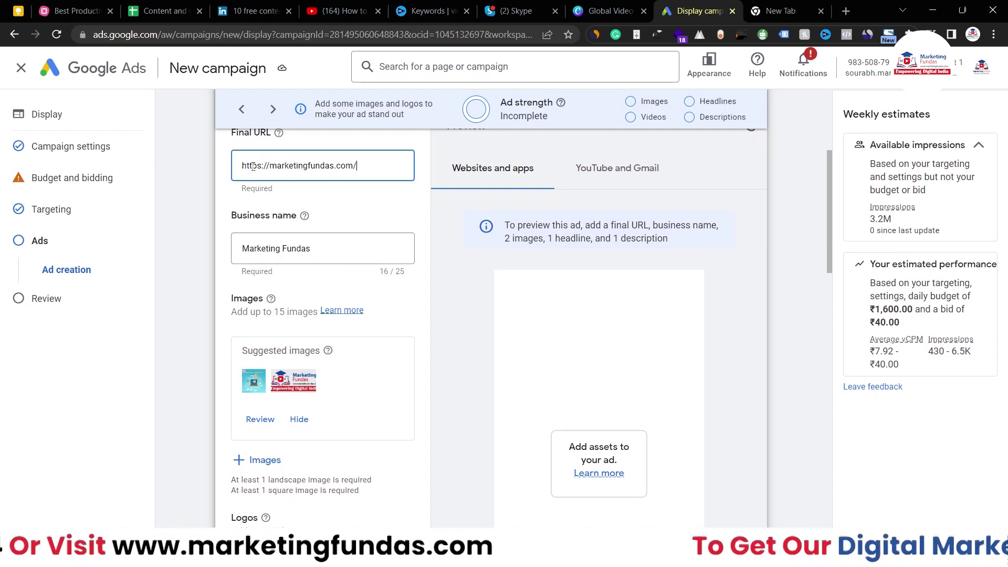
{"action": "left_click_drag", "start_coordinate": [353, 165], "coordinate": [153, 150]}
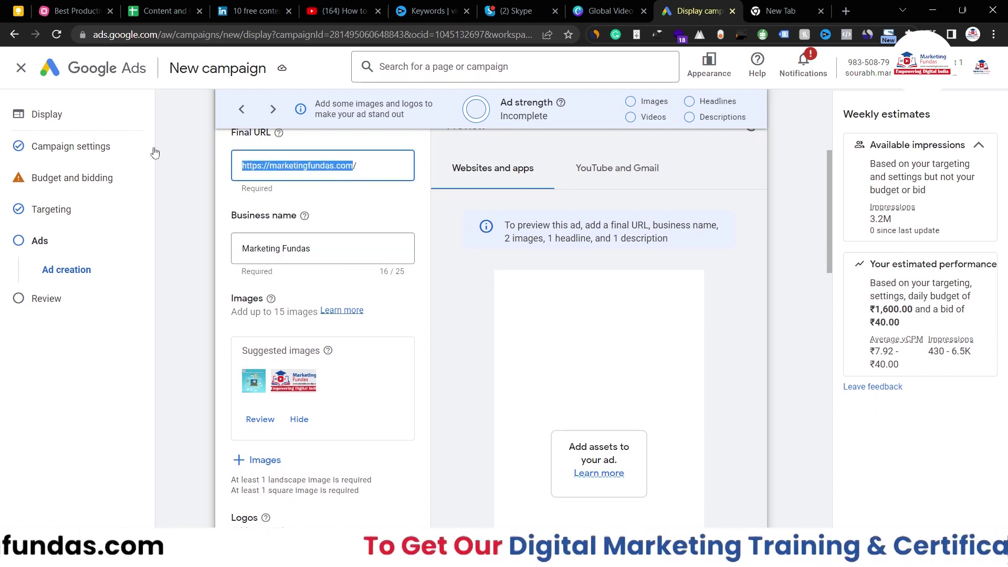
{"action": "left_click", "coordinate": [389, 215]}
{"action": "scroll", "coordinate": [388, 216], "scroll_direction": "down", "scroll_amount": 3}
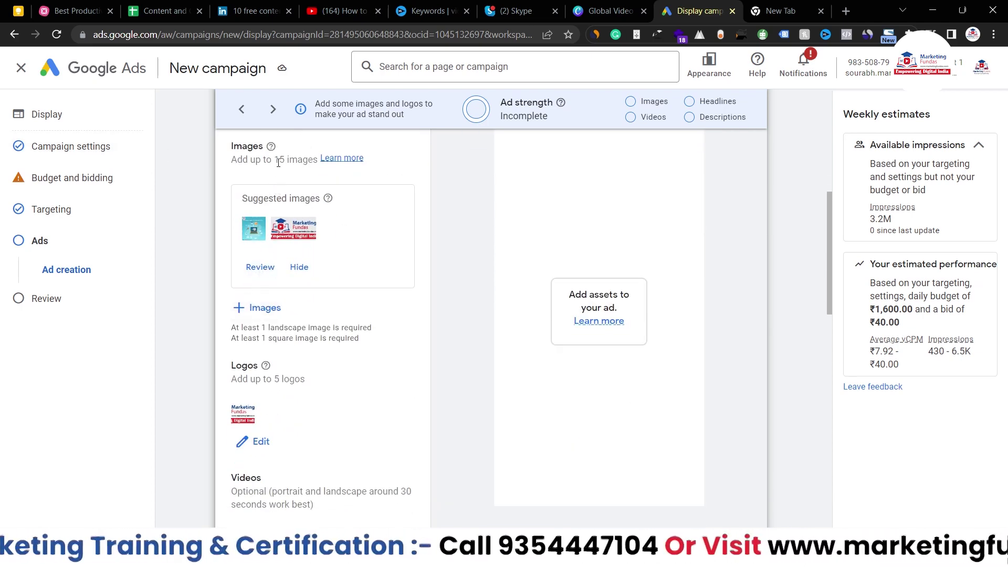
Open the ad's image chooser and browse the Asset library of uploaded images
{"action": "left_click", "coordinate": [254, 315]}
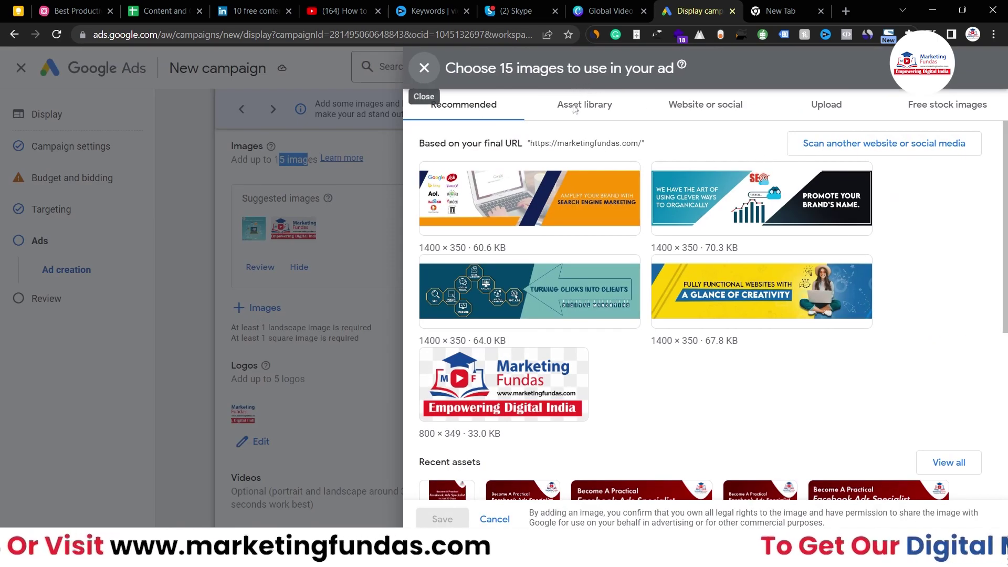
{"action": "left_click", "coordinate": [576, 107]}
{"action": "left_click", "coordinate": [435, 107]}
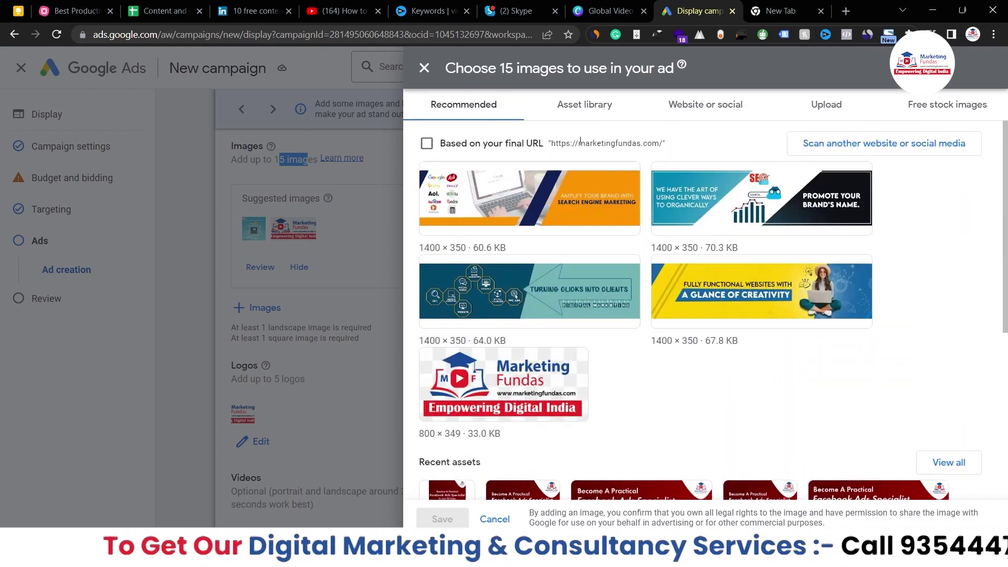
{"action": "left_click", "coordinate": [592, 106]}
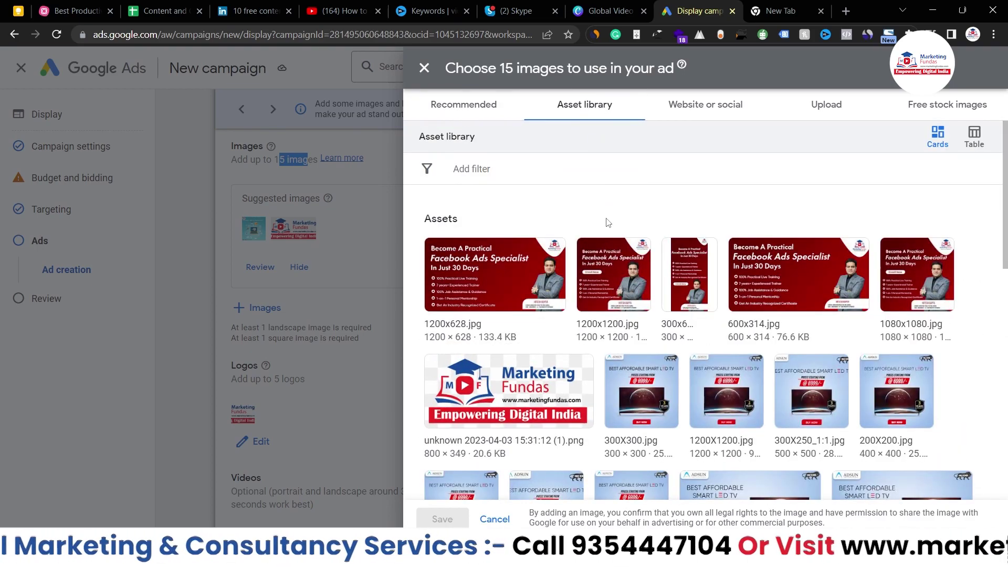
{"action": "scroll", "coordinate": [608, 221], "scroll_direction": "down", "scroll_amount": 5}
{"action": "scroll", "coordinate": [608, 223], "scroll_direction": "down", "scroll_amount": 3}
{"action": "scroll", "coordinate": [608, 223], "scroll_direction": "up", "scroll_amount": 10}
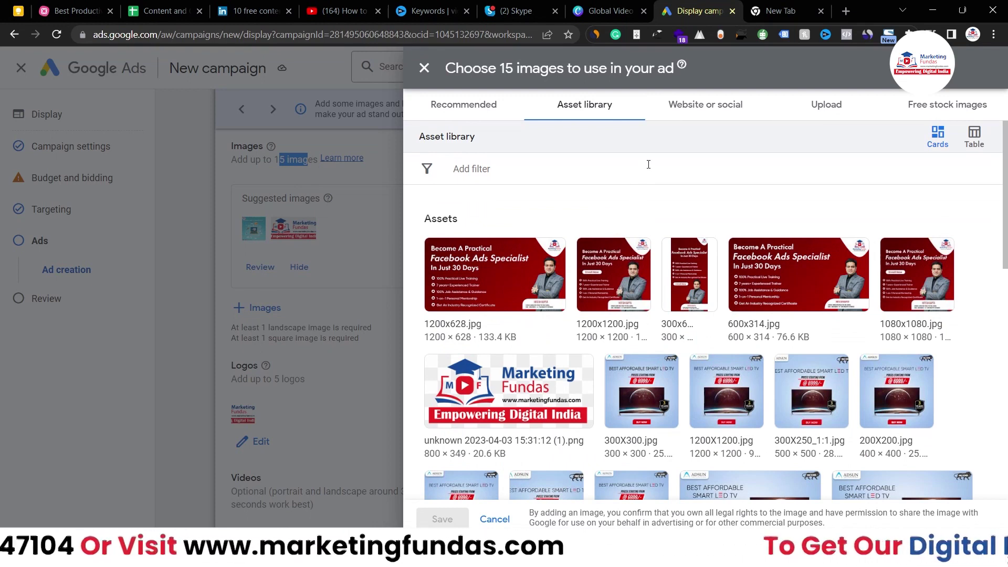
{"action": "left_click", "coordinate": [811, 108]}
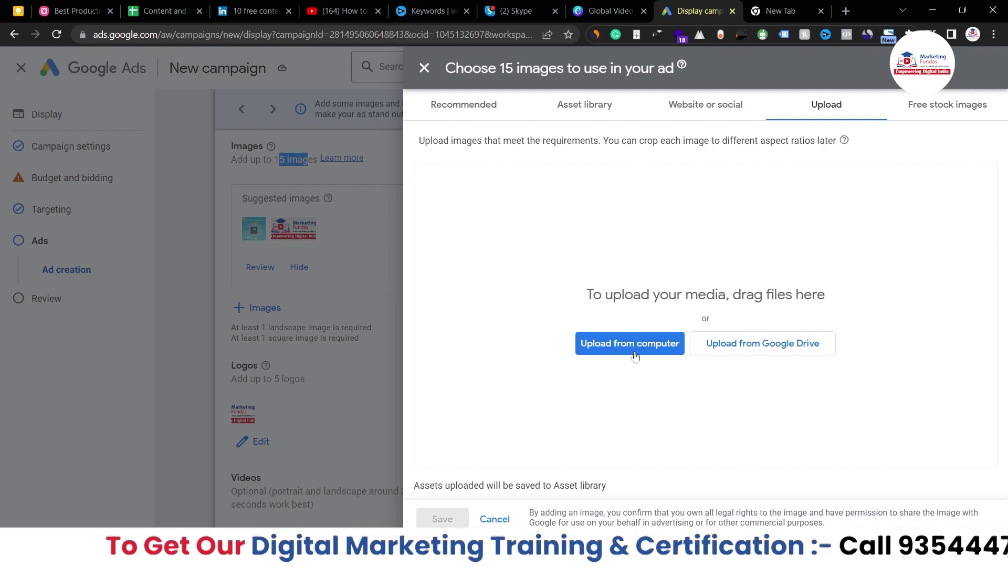
{"action": "left_click", "coordinate": [591, 104]}
{"action": "scroll", "coordinate": [624, 230], "scroll_direction": "down", "scroll_amount": 3}
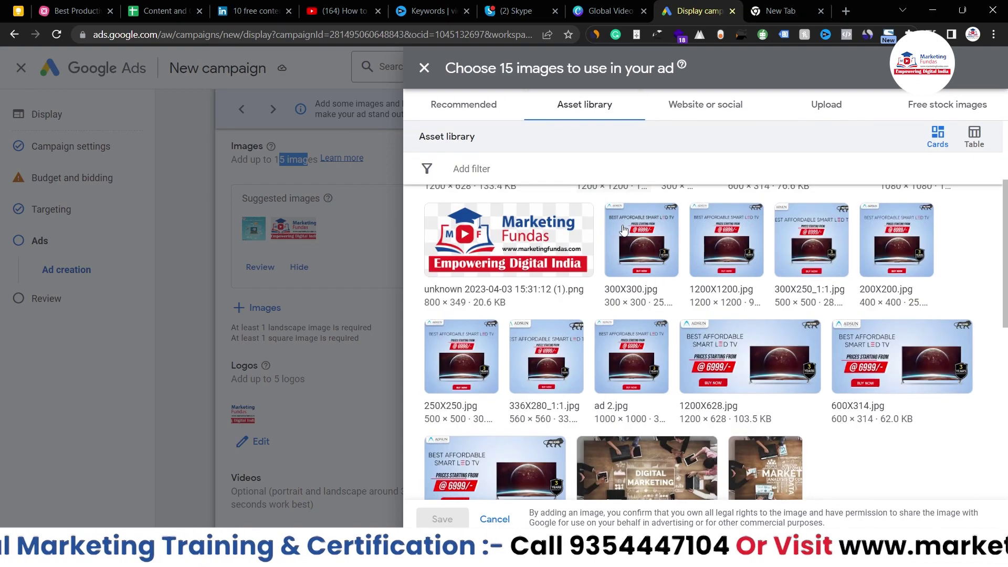
{"action": "scroll", "coordinate": [524, 220], "scroll_direction": "up", "scroll_amount": 2}
{"action": "scroll", "coordinate": [524, 219], "scroll_direction": "up", "scroll_amount": 1}
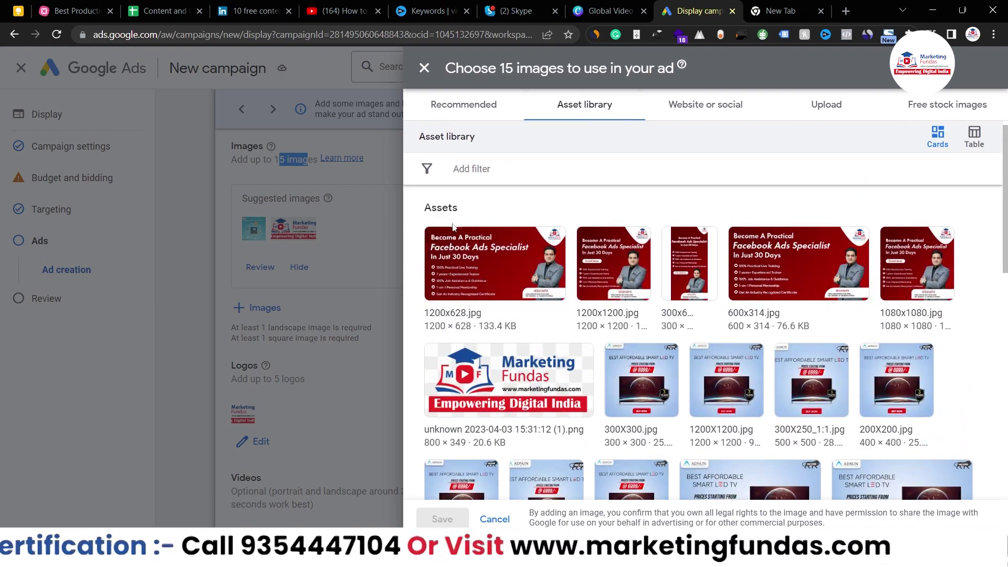
Select the five Facebook Ads banners plus the Lexus eye and Rewind Rewatch images, and save
{"action": "left_click", "coordinate": [520, 257]}
{"action": "left_click", "coordinate": [613, 257]}
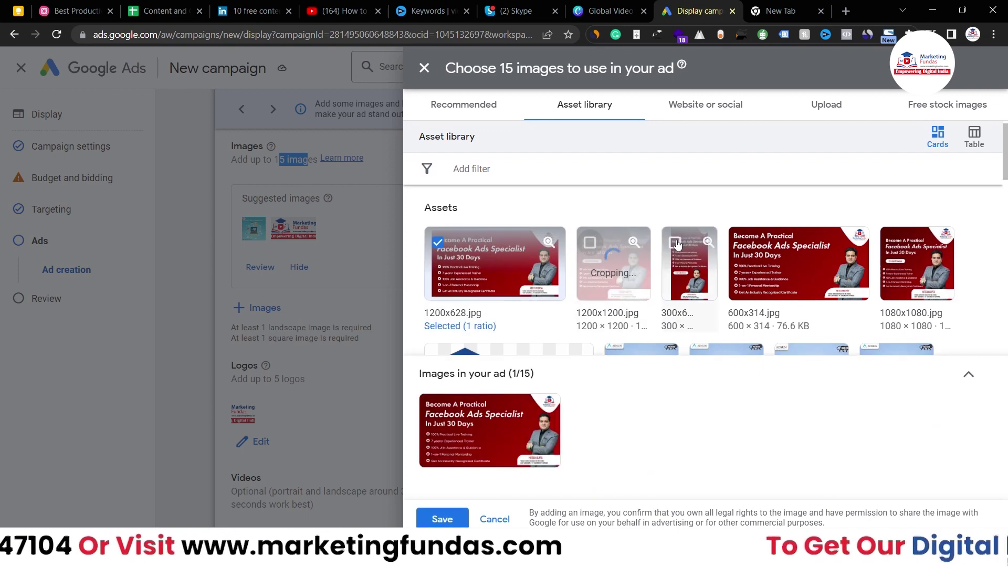
{"action": "left_click", "coordinate": [694, 244]}
{"action": "left_click", "coordinate": [740, 247]}
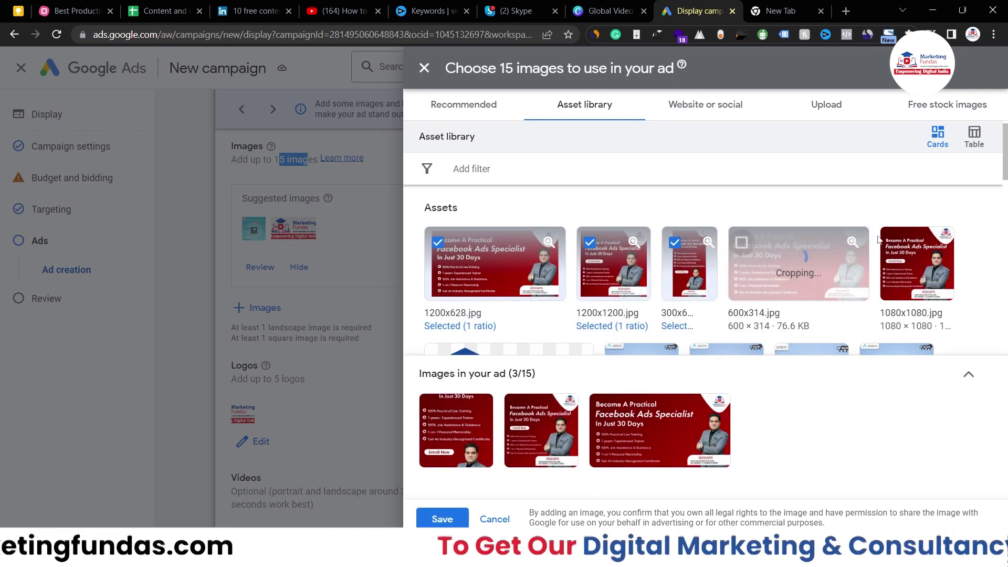
{"action": "left_click", "coordinate": [916, 263]}
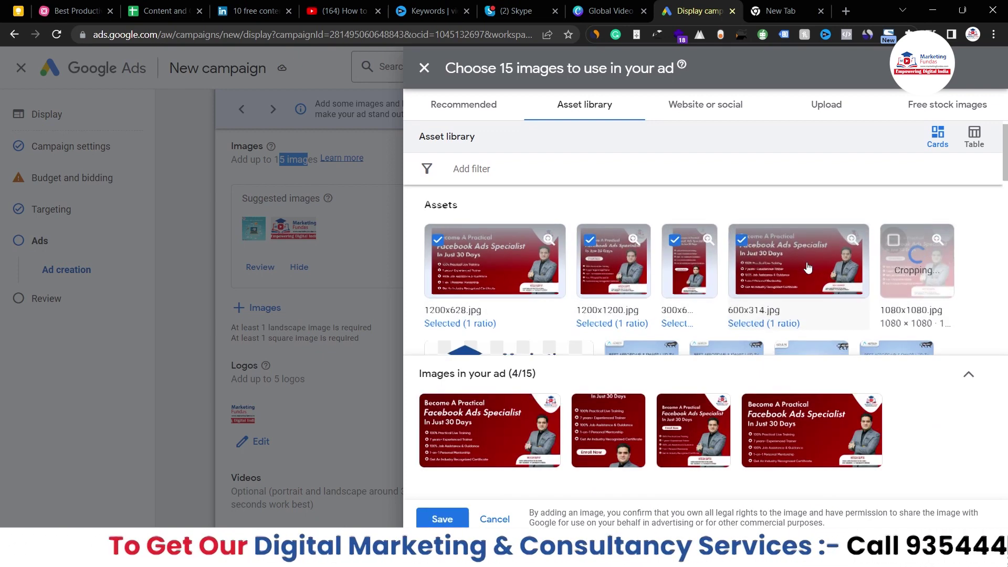
{"action": "scroll", "coordinate": [808, 268], "scroll_direction": "down", "scroll_amount": 1}
{"action": "scroll", "coordinate": [808, 268], "scroll_direction": "down", "scroll_amount": 10}
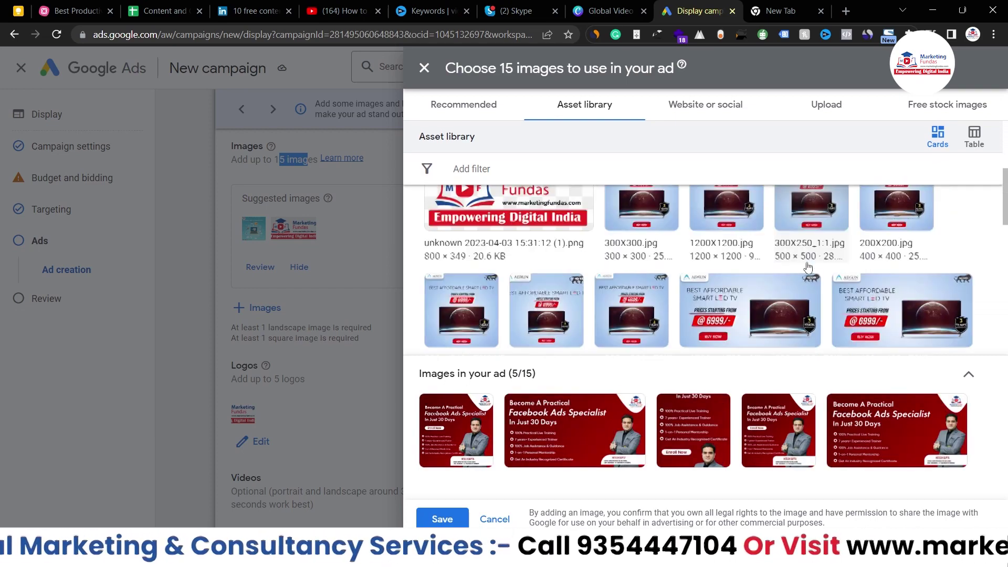
{"action": "scroll", "coordinate": [808, 268], "scroll_direction": "up", "scroll_amount": 2}
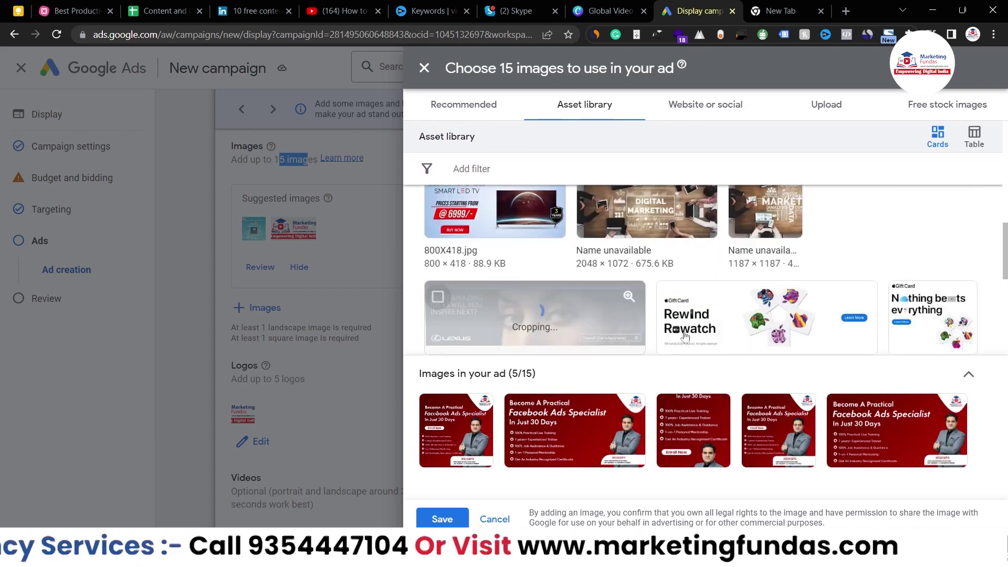
{"action": "left_click", "coordinate": [535, 315]}
{"action": "left_click", "coordinate": [668, 301]}
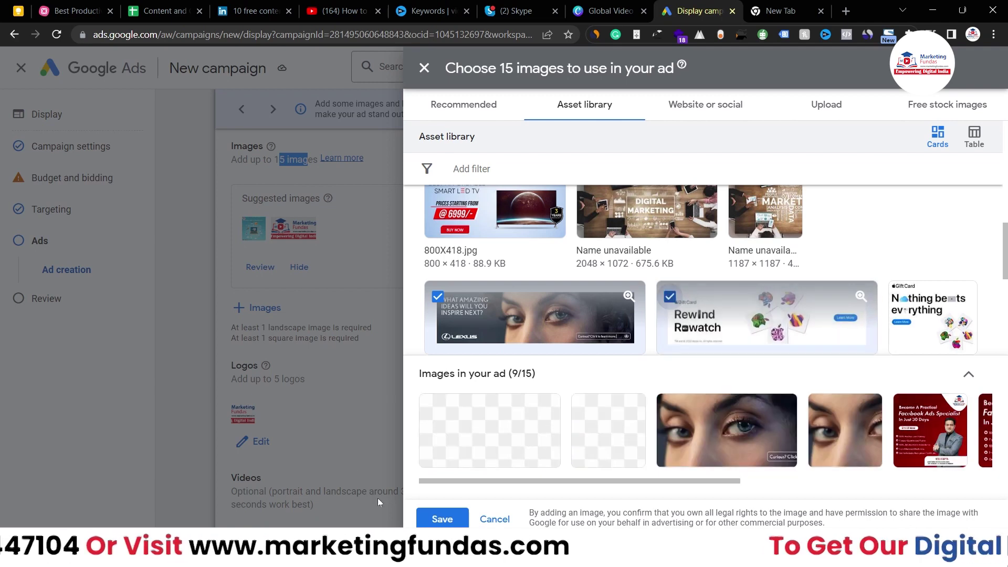
{"action": "left_click", "coordinate": [443, 520]}
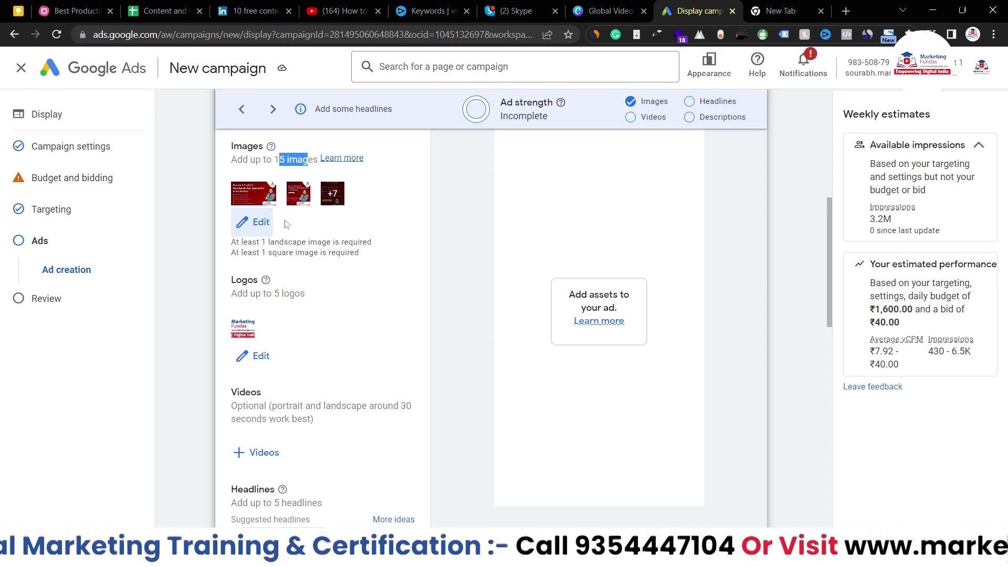
Scroll to the Videos section and bring up the YouTube video chooser
{"action": "scroll", "coordinate": [284, 223], "scroll_direction": "down", "scroll_amount": 1}
{"action": "scroll", "coordinate": [283, 223], "scroll_direction": "down", "scroll_amount": 1}
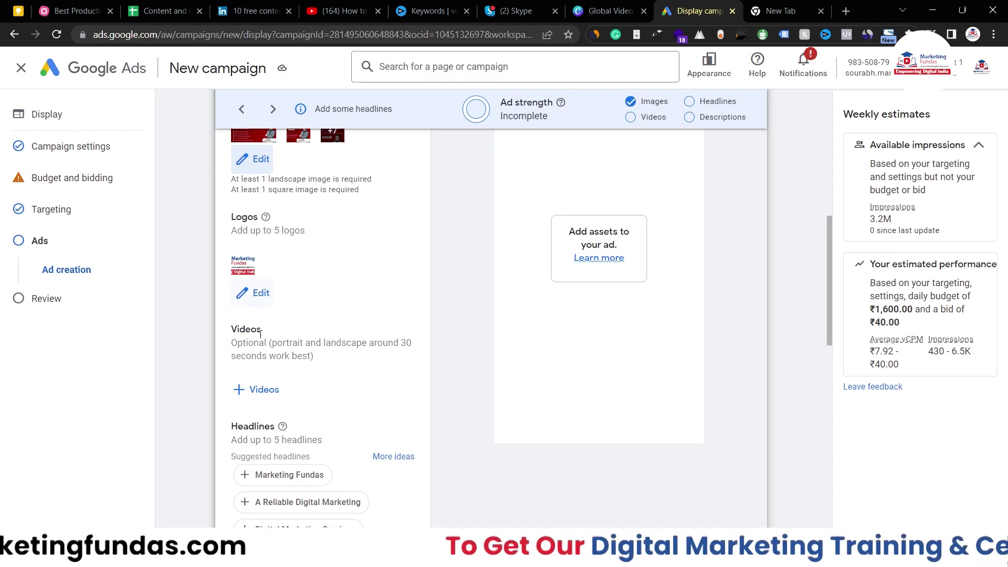
{"action": "left_click", "coordinate": [261, 399]}
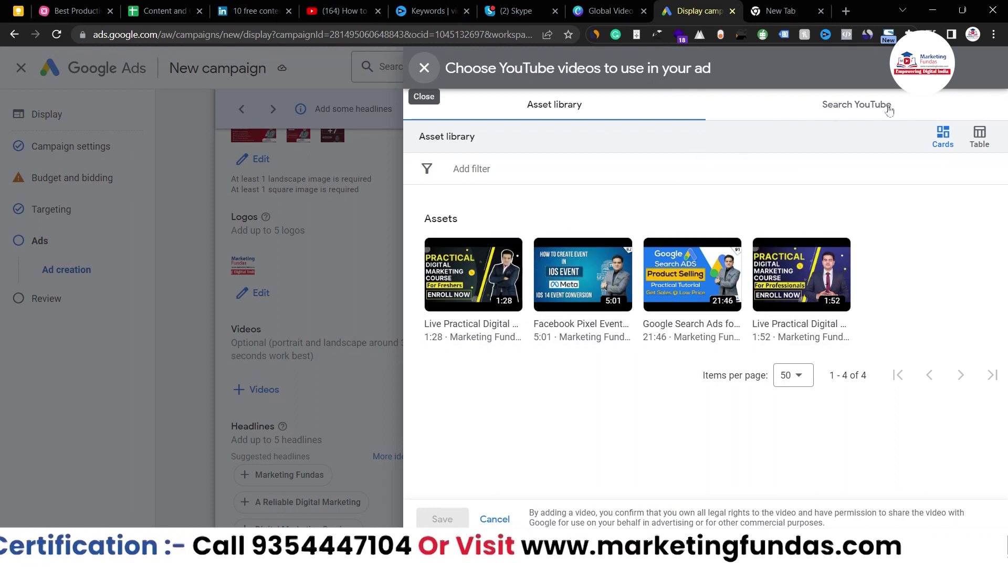
Add the first Asset library video, the 1:28 Live Practical Digital Marketing clip, and save
{"action": "left_click", "coordinate": [845, 117]}
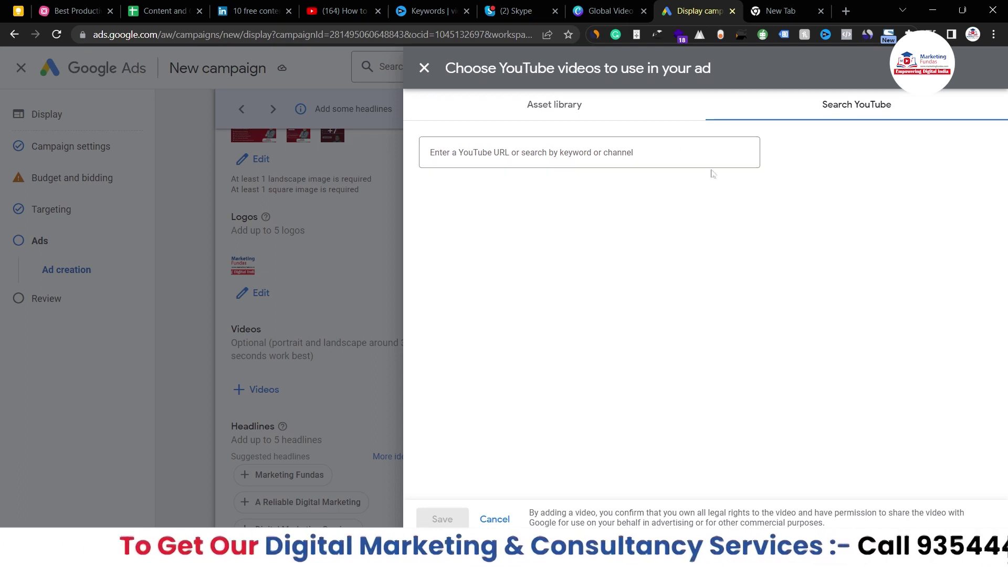
{"action": "left_click", "coordinate": [666, 150]}
{"action": "left_click", "coordinate": [579, 108]}
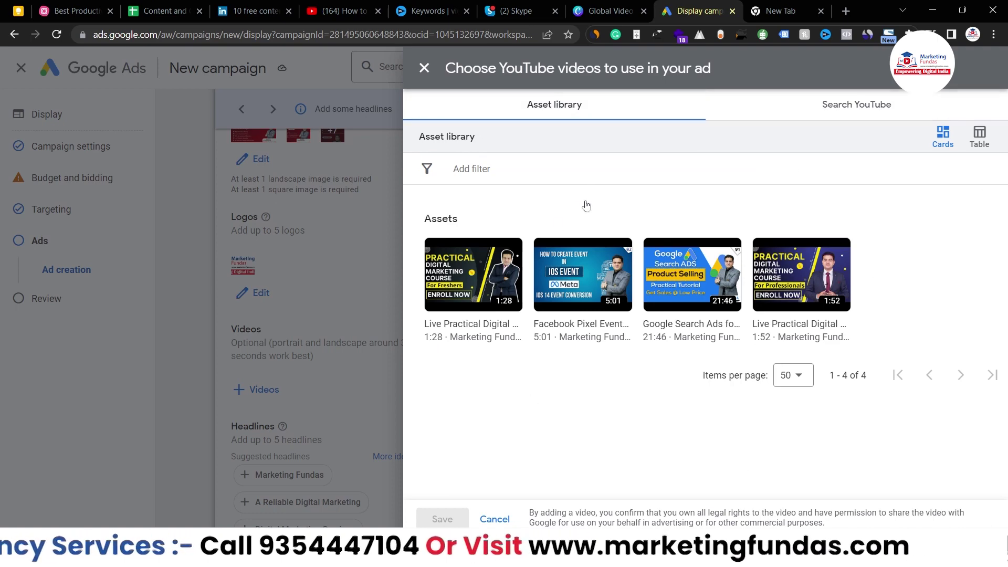
{"action": "left_click", "coordinate": [438, 254]}
{"action": "left_click", "coordinate": [443, 519]}
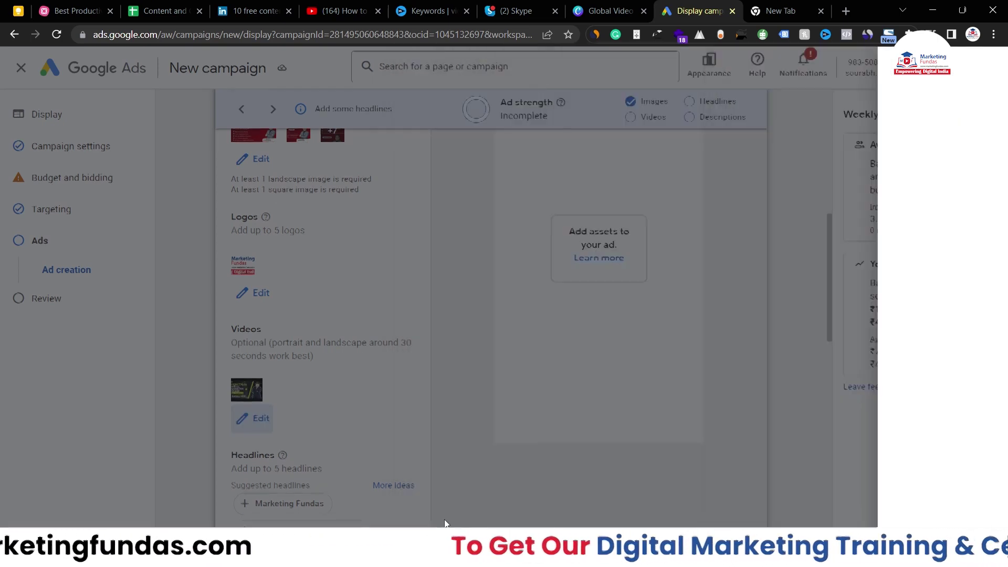
Add five suggested headlines, including Digital Marketing Services and A Digital Marketing Agency
{"action": "scroll", "coordinate": [315, 425], "scroll_direction": "down", "scroll_amount": 1}
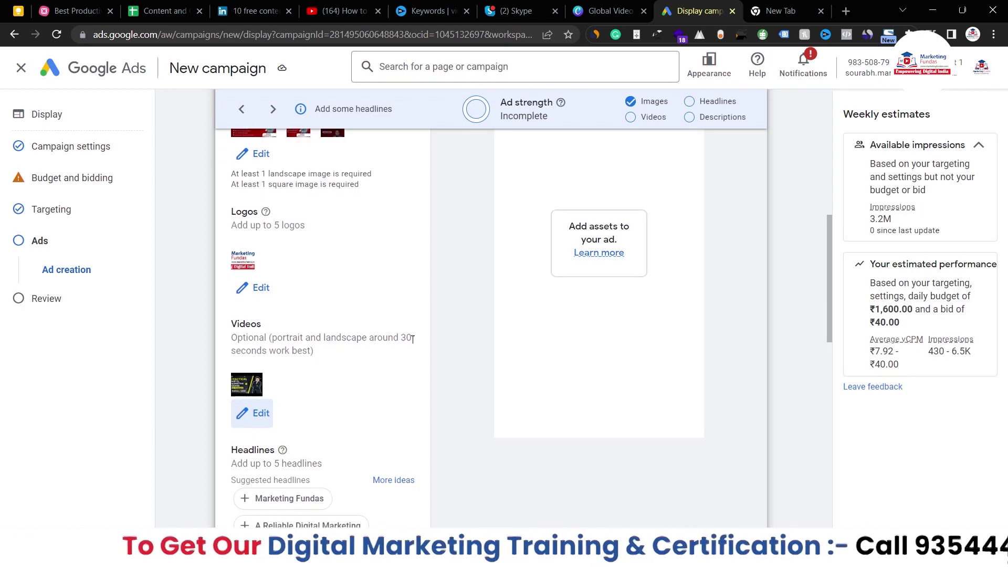
{"action": "scroll", "coordinate": [526, 298], "scroll_direction": "up", "scroll_amount": 4}
{"action": "scroll", "coordinate": [468, 349], "scroll_direction": "down", "scroll_amount": 7}
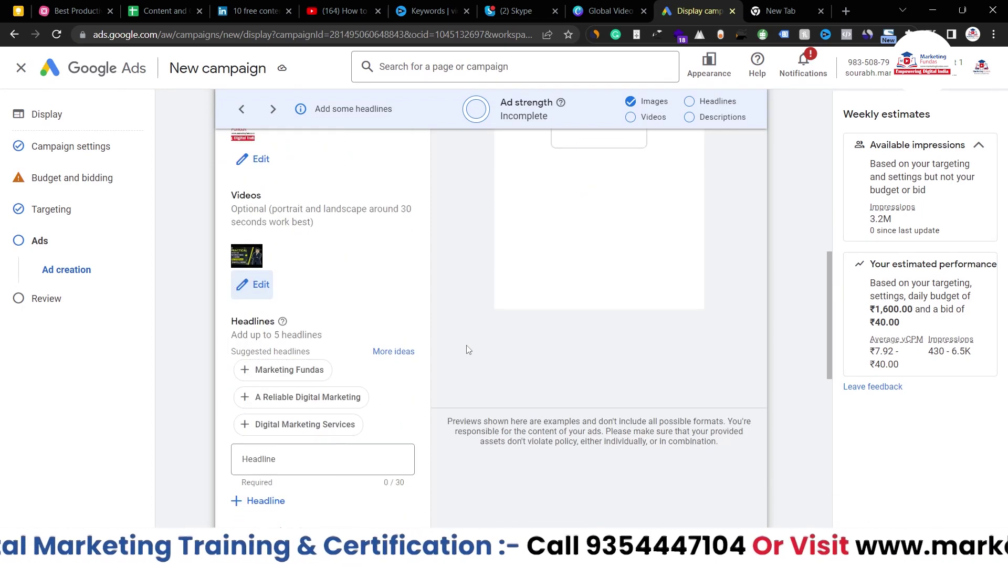
{"action": "scroll", "coordinate": [405, 310], "scroll_direction": "down", "scroll_amount": 3}
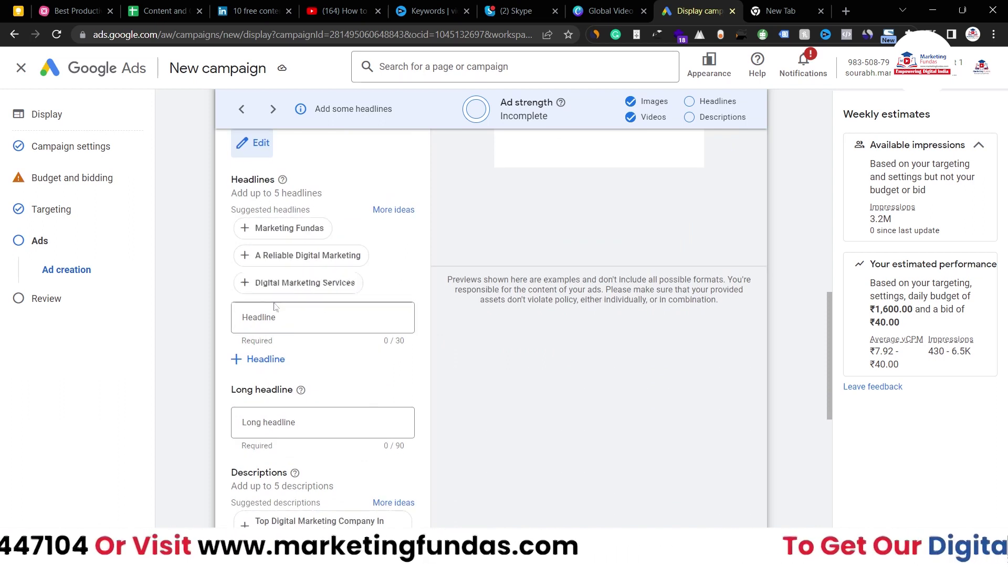
{"action": "left_click", "coordinate": [284, 283]}
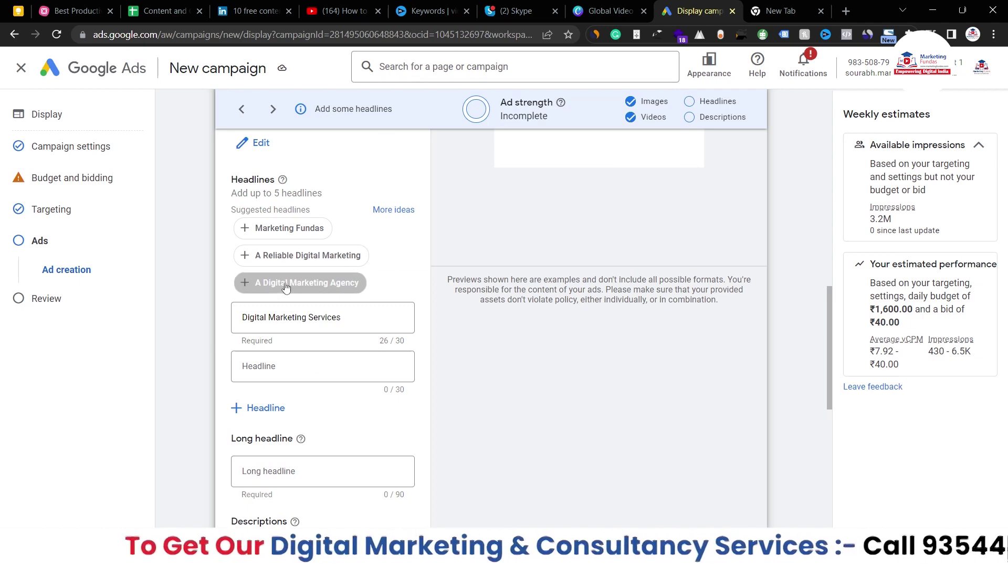
{"action": "left_click", "coordinate": [285, 287]}
{"action": "left_click", "coordinate": [285, 255]}
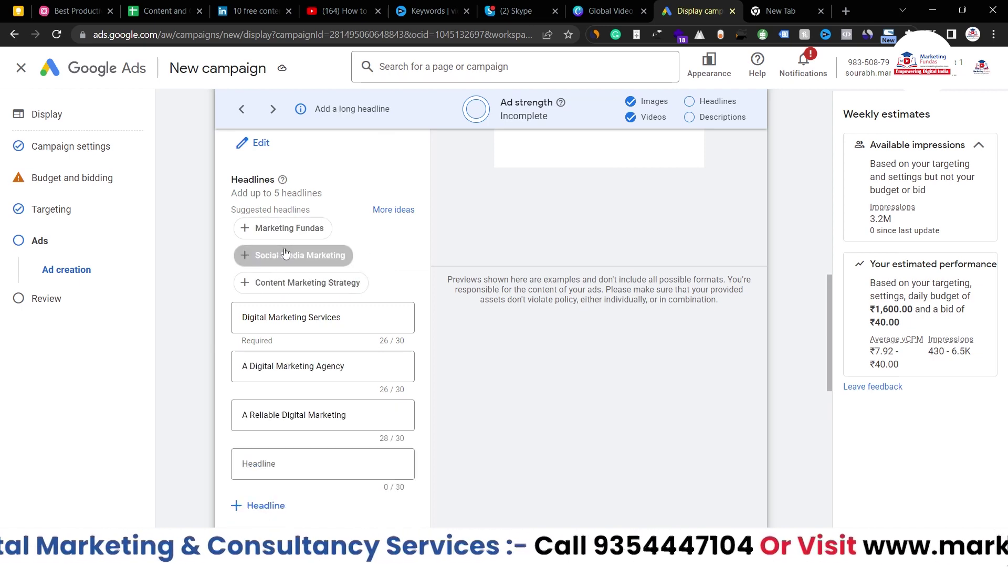
{"action": "left_click", "coordinate": [284, 283]}
{"action": "left_click", "coordinate": [284, 282]}
Add suggested descriptions, including Customer Testimonials and free digital marketing learning, up to five
{"action": "scroll", "coordinate": [278, 436], "scroll_direction": "down", "scroll_amount": 4}
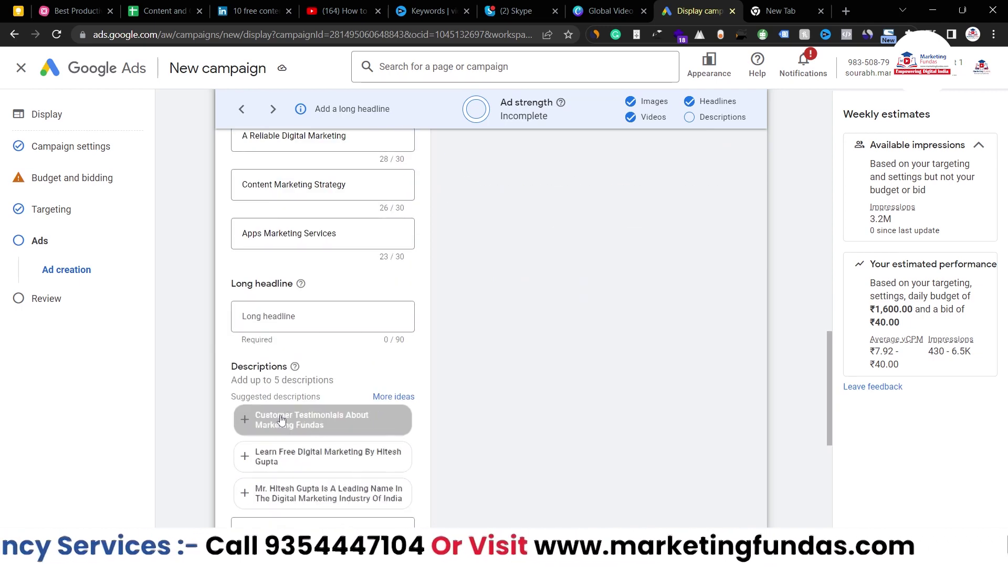
{"action": "left_click", "coordinate": [289, 375]}
{"action": "left_click", "coordinate": [284, 357]}
{"action": "scroll", "coordinate": [277, 315], "scroll_direction": "down", "scroll_amount": 2}
{"action": "left_click", "coordinate": [287, 252]}
{"action": "scroll", "coordinate": [281, 270], "scroll_direction": "down", "scroll_amount": 1}
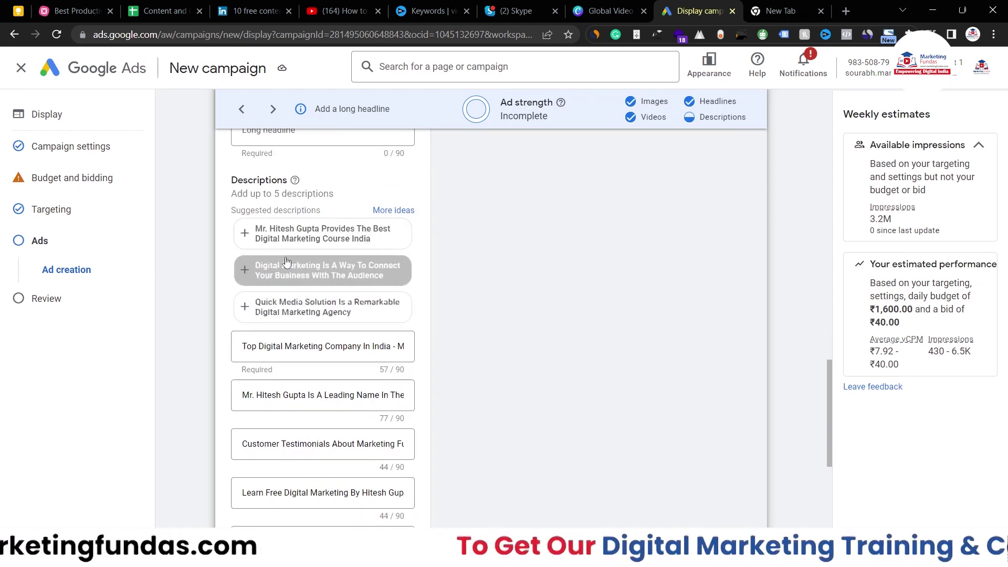
{"action": "scroll", "coordinate": [290, 268], "scroll_direction": "down", "scroll_amount": 1}
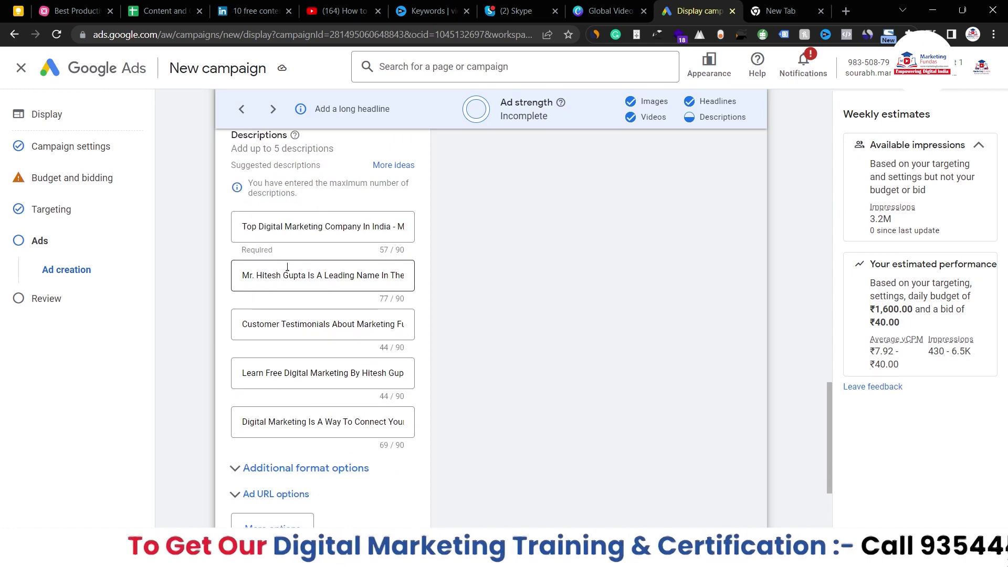
{"action": "scroll", "coordinate": [319, 297], "scroll_direction": "up", "scroll_amount": 1}
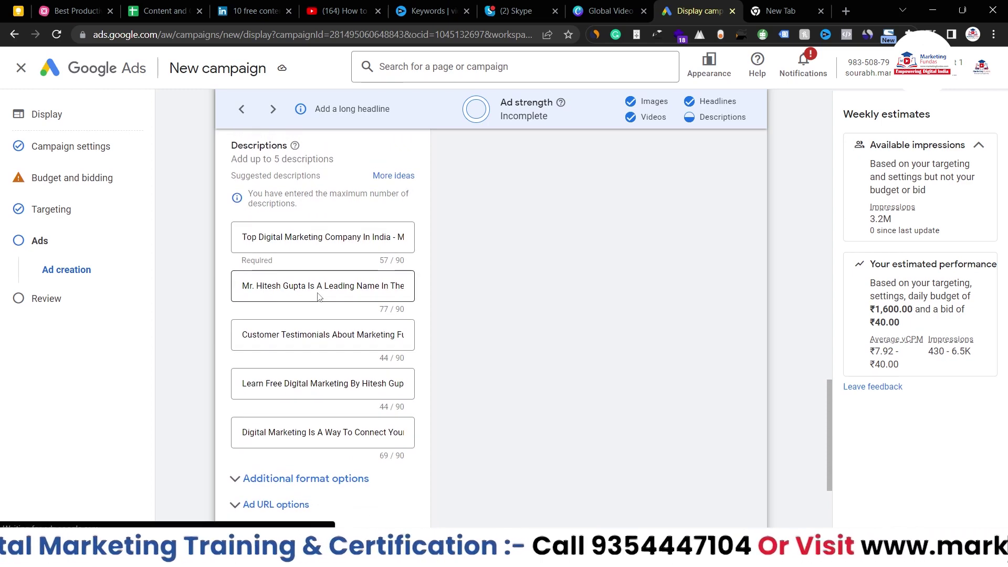
{"action": "scroll", "coordinate": [319, 294], "scroll_direction": "up", "scroll_amount": 5}
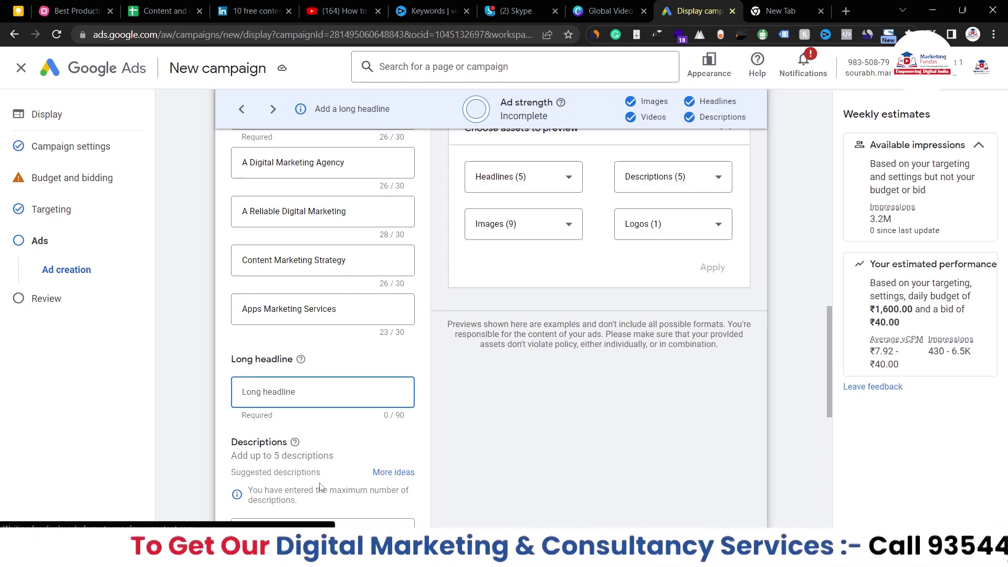
Enter the long headline 'Best Digital marketing course available in Delhi'
{"action": "type", "text": "Best Digital marketing cour"}
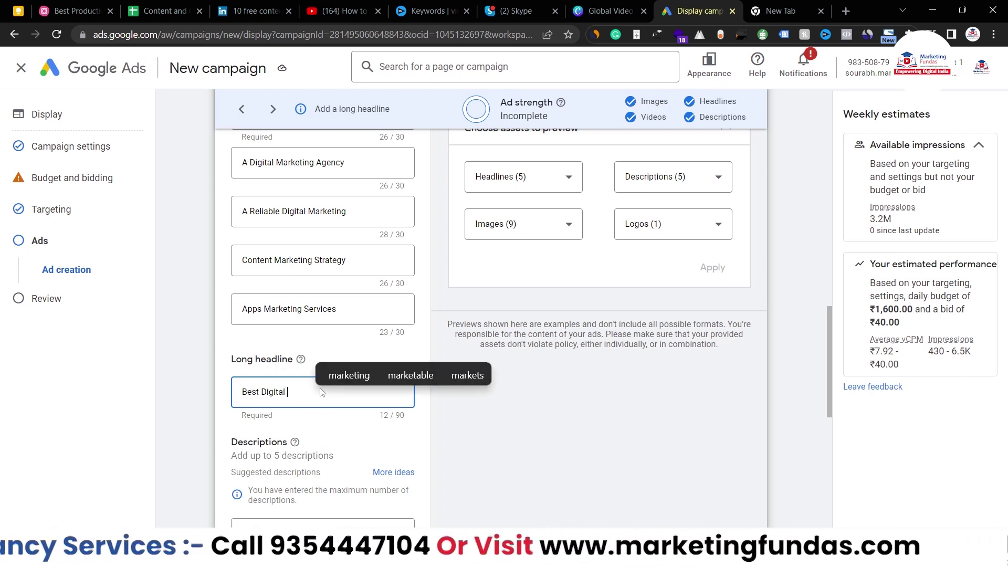
{"action": "type", "text": "se avail"}
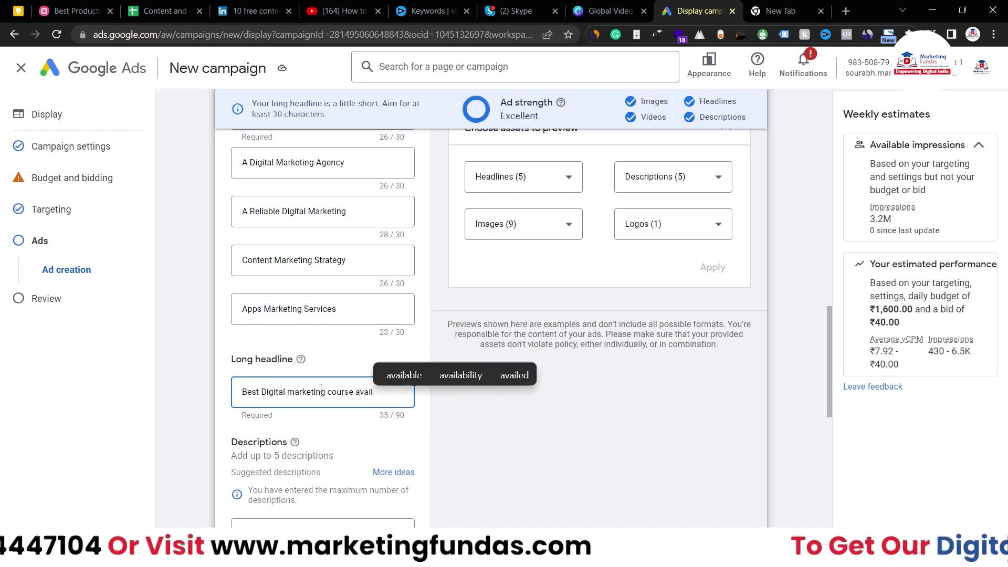
{"action": "type", "text": "able in D"}
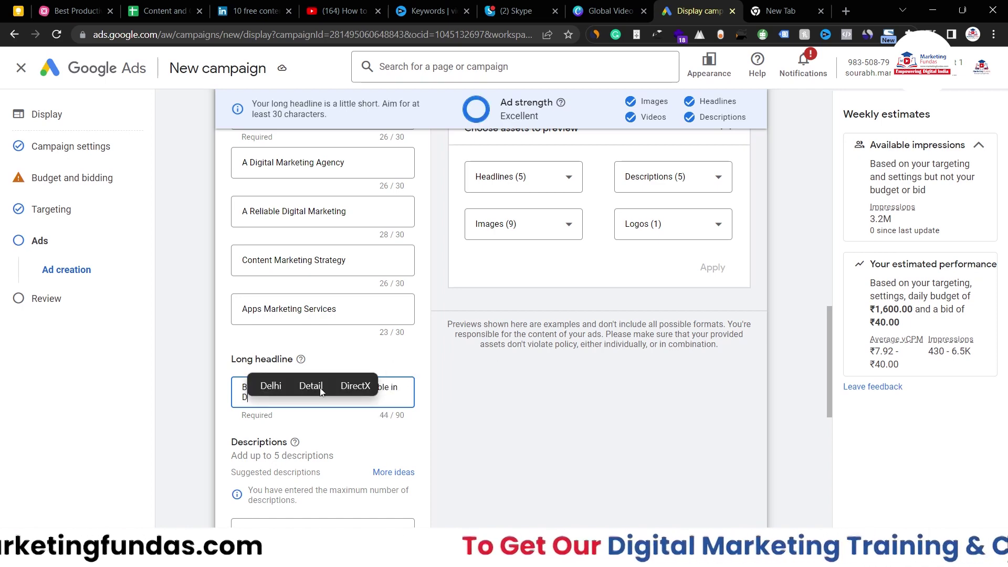
{"action": "type", "text": "elhi"}
{"action": "scroll", "coordinate": [409, 405], "scroll_direction": "down", "scroll_amount": 1}
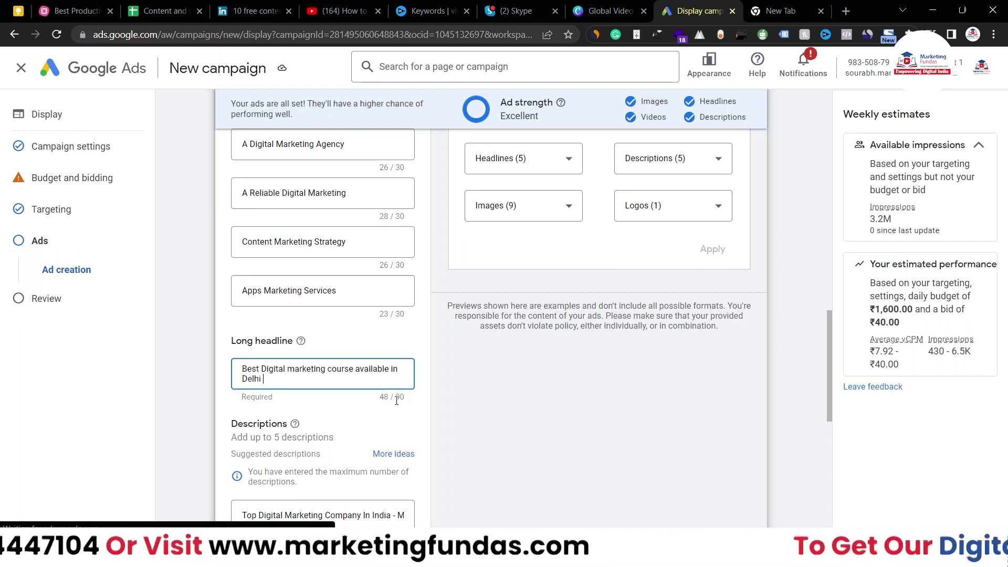
{"action": "scroll", "coordinate": [397, 400], "scroll_direction": "down", "scroll_amount": 9}
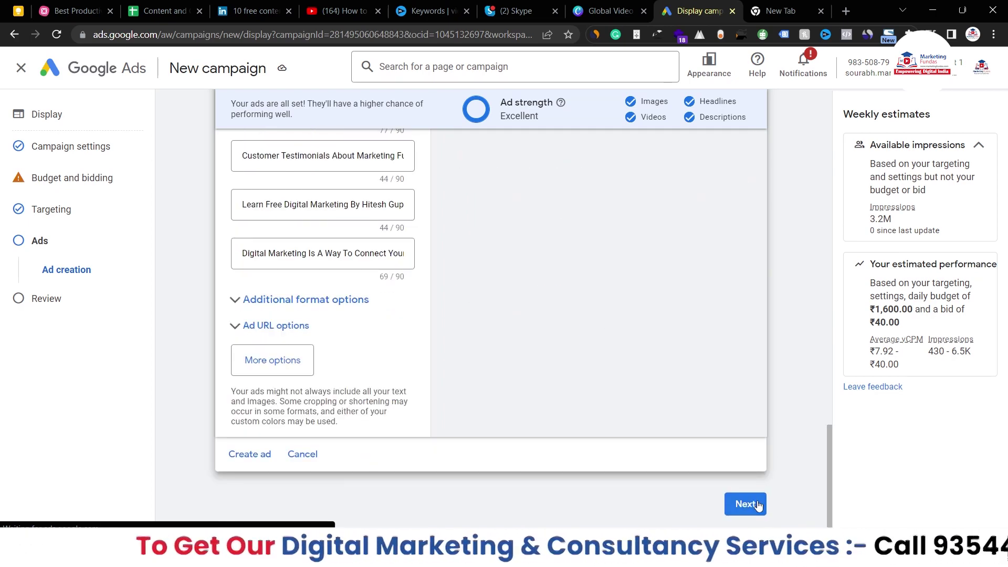
Create the responsive display ad and go back to the campaign's Ads step
{"action": "left_click", "coordinate": [249, 455]}
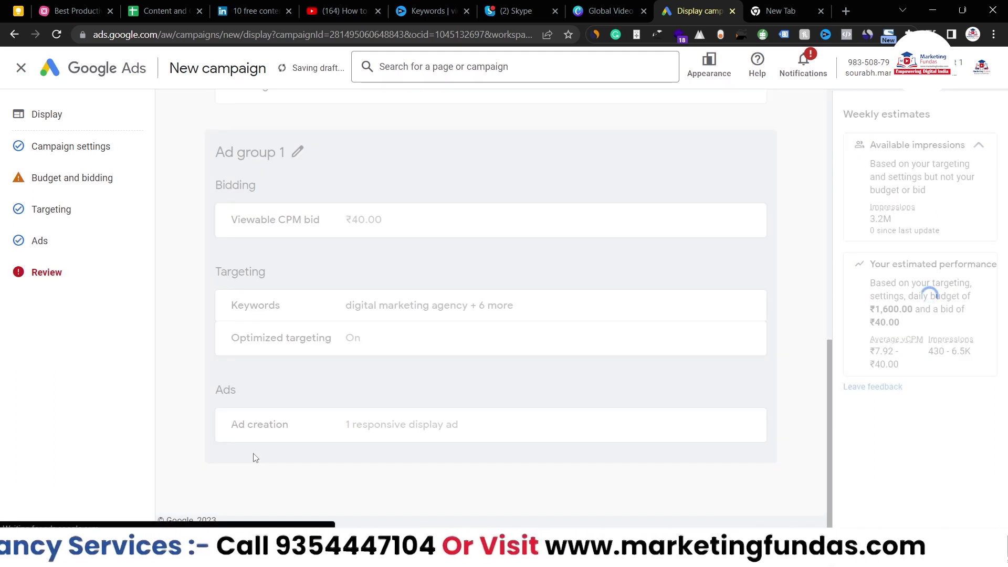
{"action": "left_click", "coordinate": [37, 247]}
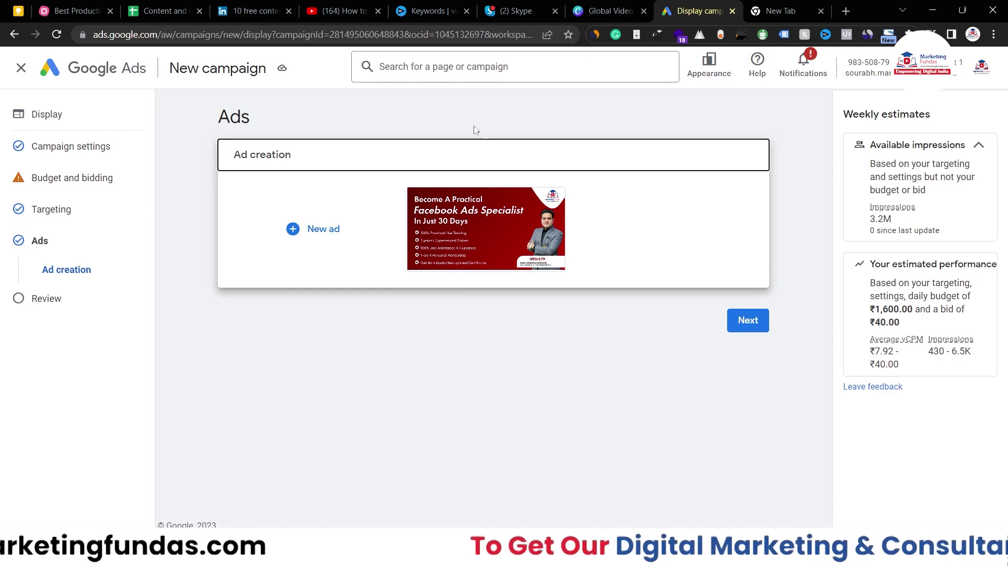
Check the Campaign Review summary for Display-11 (DM Course - Keyword) and publish the campaign
{"action": "mouse_move", "coordinate": [473, 225]}
{"action": "left_click", "coordinate": [749, 321]}
{"action": "scroll", "coordinate": [491, 477], "scroll_direction": "down", "scroll_amount": 10}
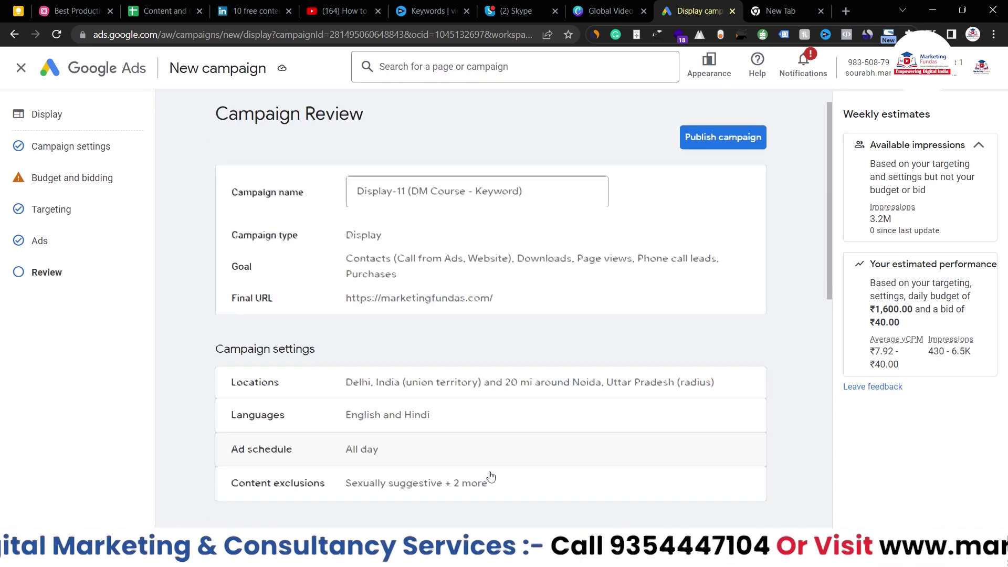
{"action": "scroll", "coordinate": [491, 477], "scroll_direction": "up", "scroll_amount": 10}
{"action": "scroll", "coordinate": [491, 477], "scroll_direction": "down", "scroll_amount": 10}
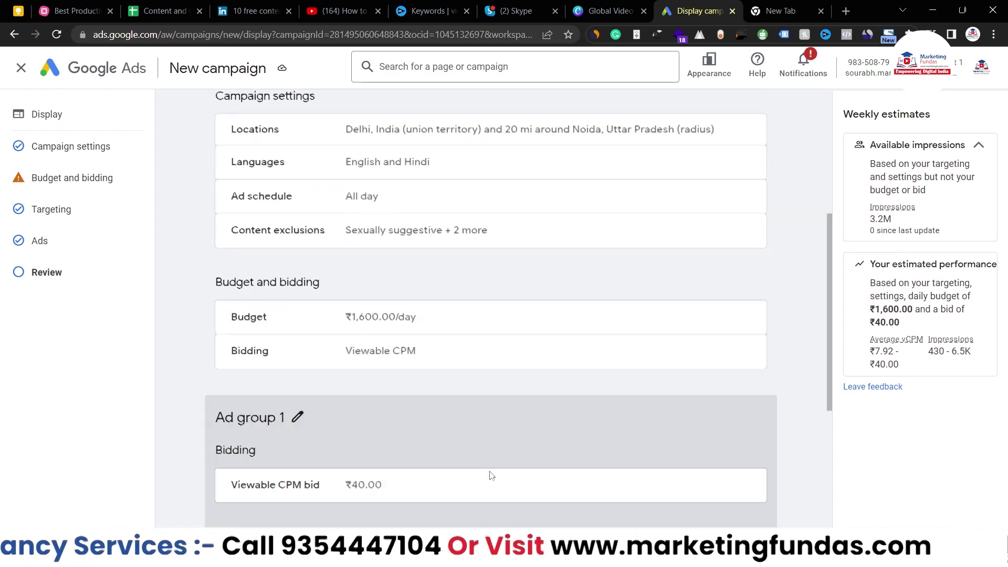
{"action": "scroll", "coordinate": [491, 476], "scroll_direction": "up", "scroll_amount": 10}
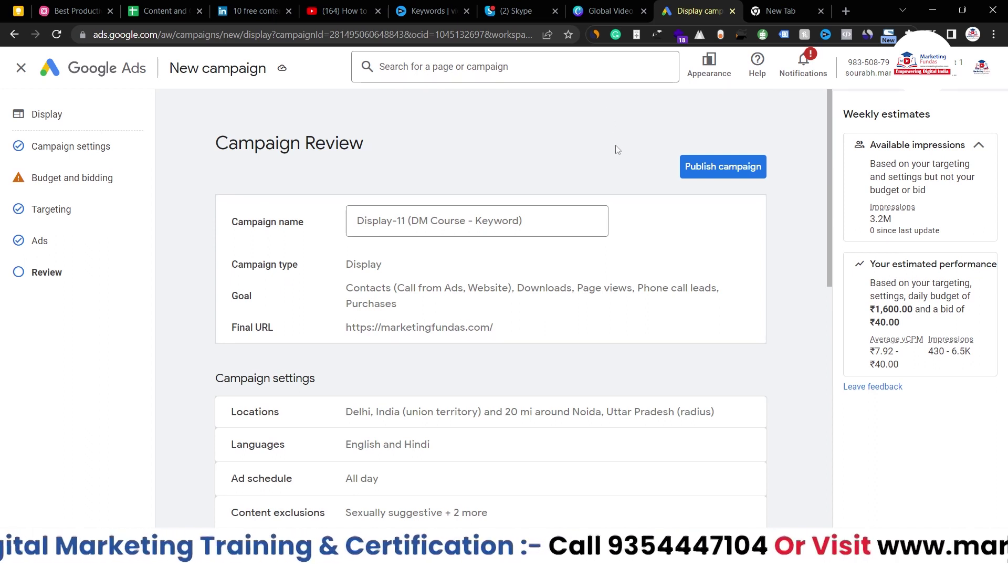
{"action": "left_click", "coordinate": [722, 173]}
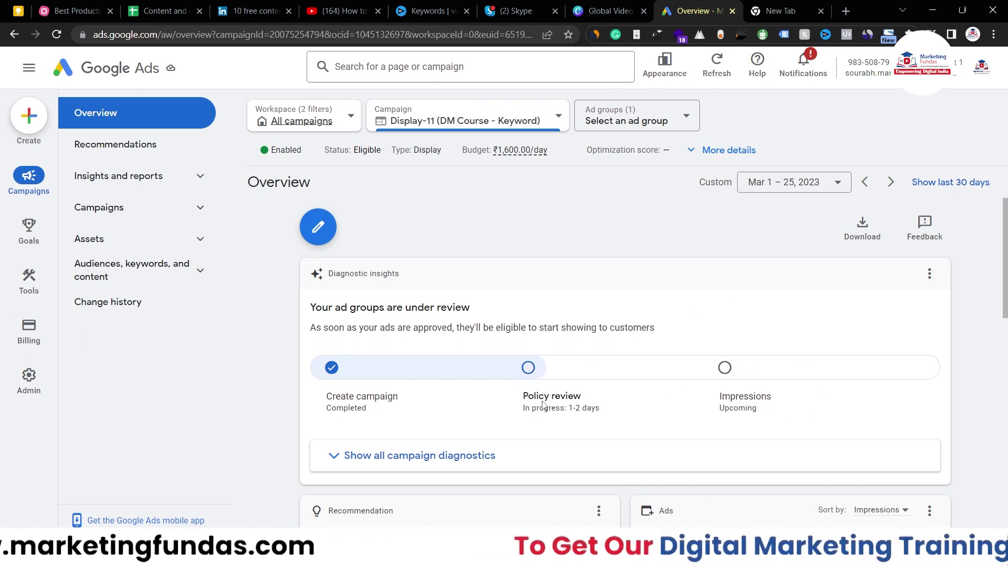
Highlight the 'Policy review in progress (1–2 days)' status on the campaign overview, then deselect it
{"action": "left_click_drag", "start_coordinate": [567, 417], "coordinate": [537, 409]}
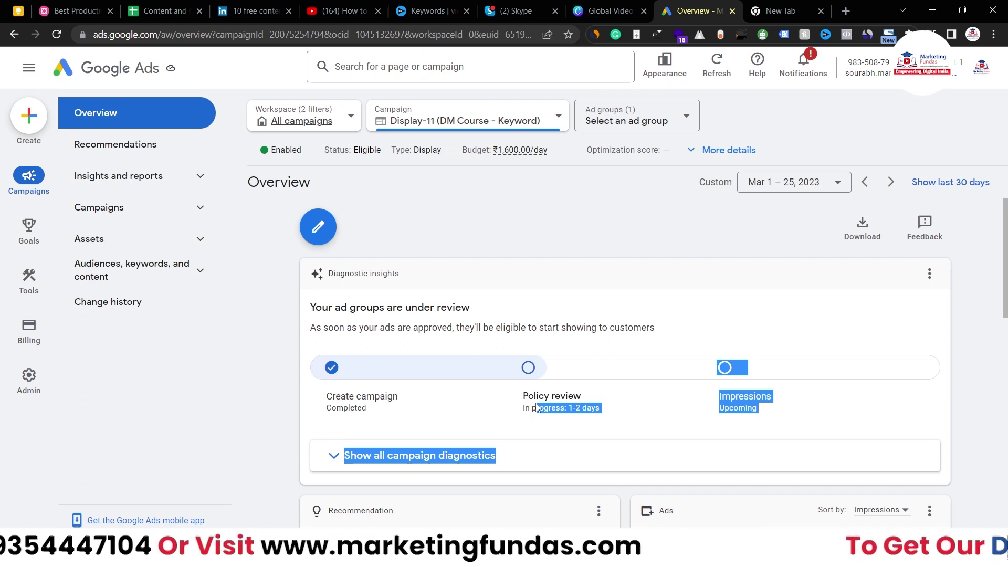
{"action": "left_click", "coordinate": [597, 419]}
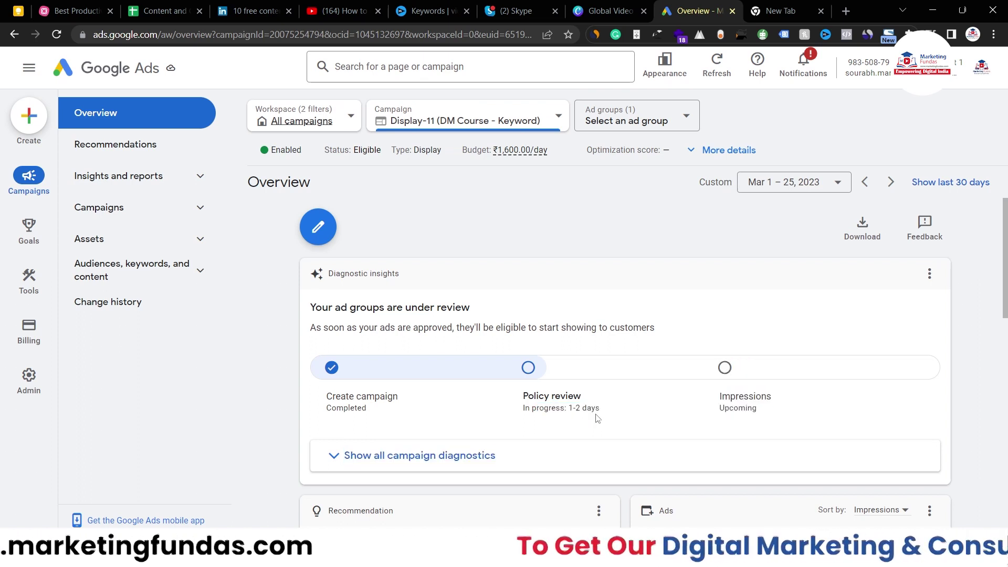